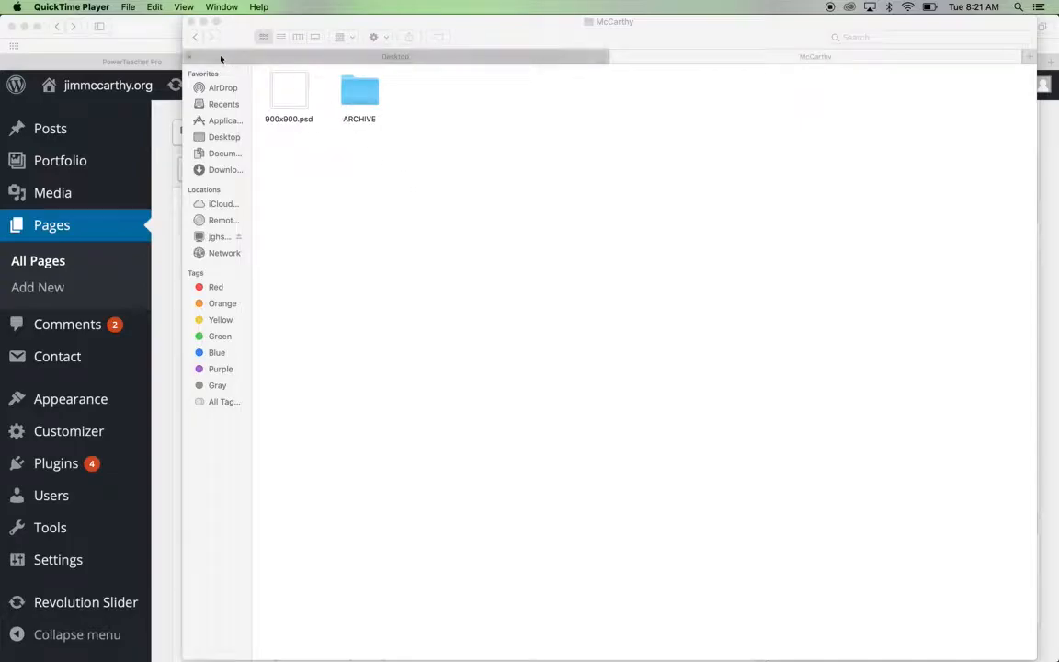
# - Open the teacher's folder inside Class Resources on the Students share and select 900x900.psd
pyautogui.click(194, 40)
pyautogui.click(194, 41)
pyautogui.click(193, 41)
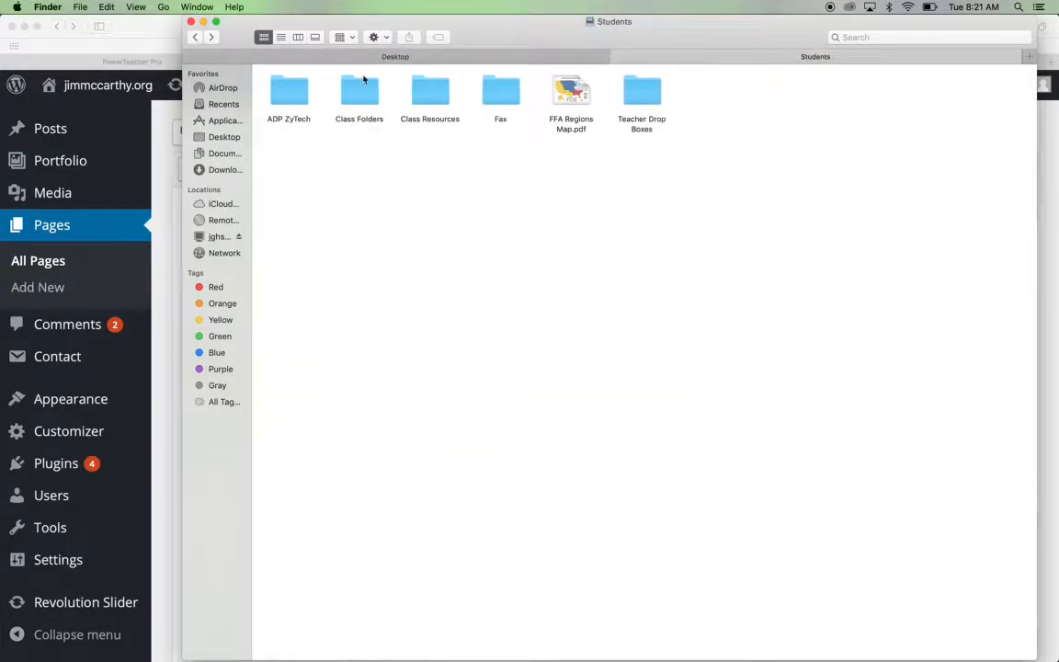
pyautogui.doubleClick(431, 90)
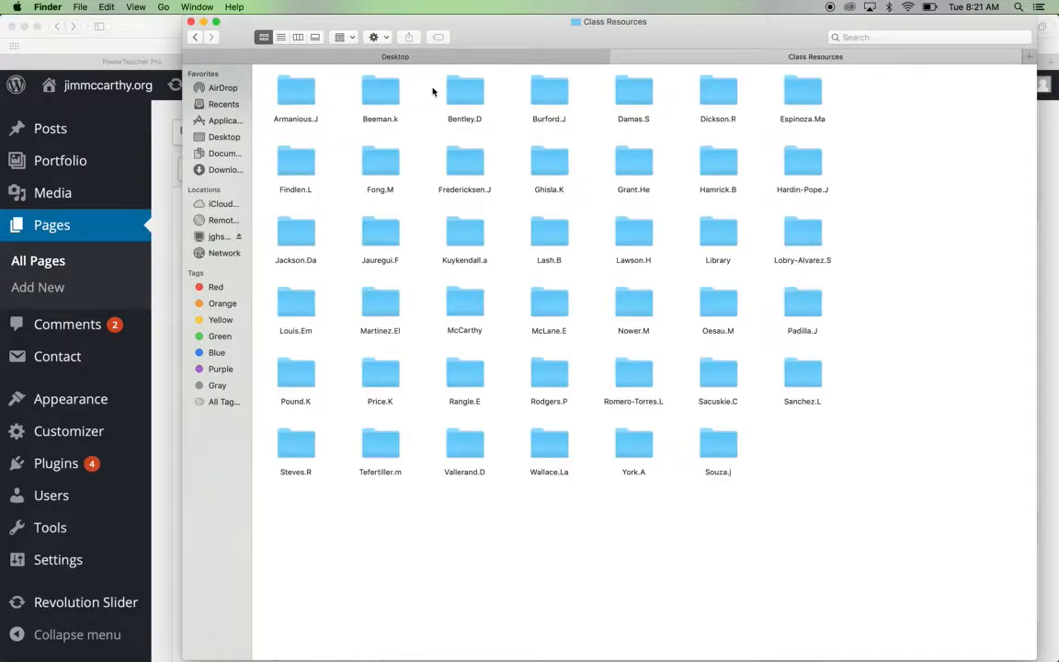
pyautogui.doubleClick(473, 300)
pyautogui.moveTo(289, 95)
pyautogui.mouseDown()
pyautogui.moveTo(307, 137)
pyautogui.moveTo(296, 104)
pyautogui.mouseUp()
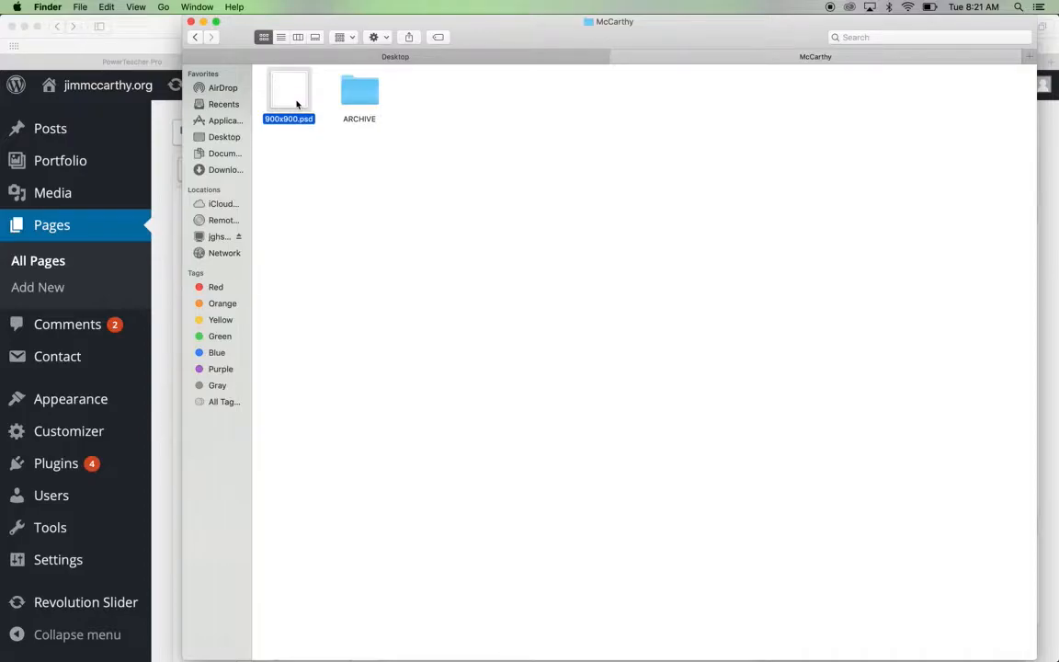
# - Open the desktop's Album Covers folder in a second Finder window and copy 900x900.psd into it
pyautogui.press('super+n')
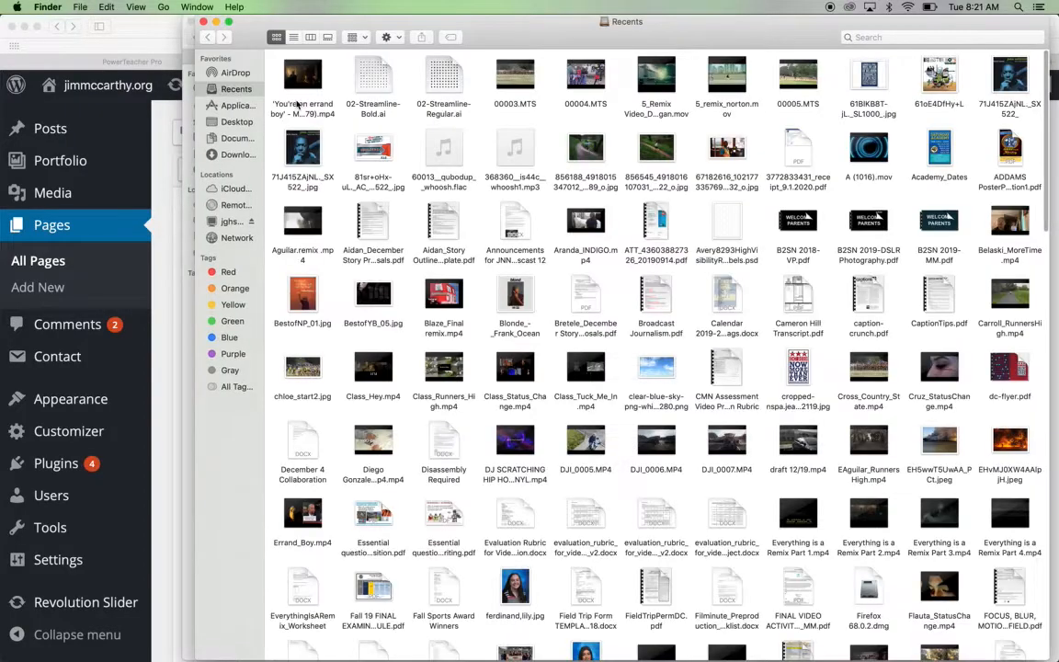
pyautogui.click(231, 122)
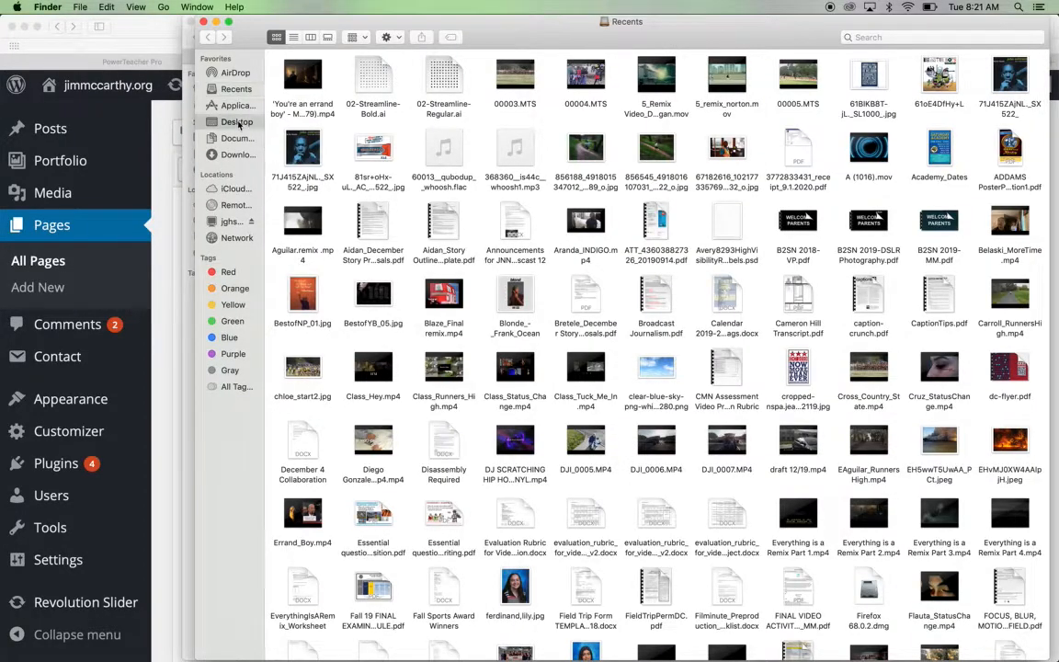
pyautogui.moveTo(480, 41); pyautogui.dragTo(421, 261)
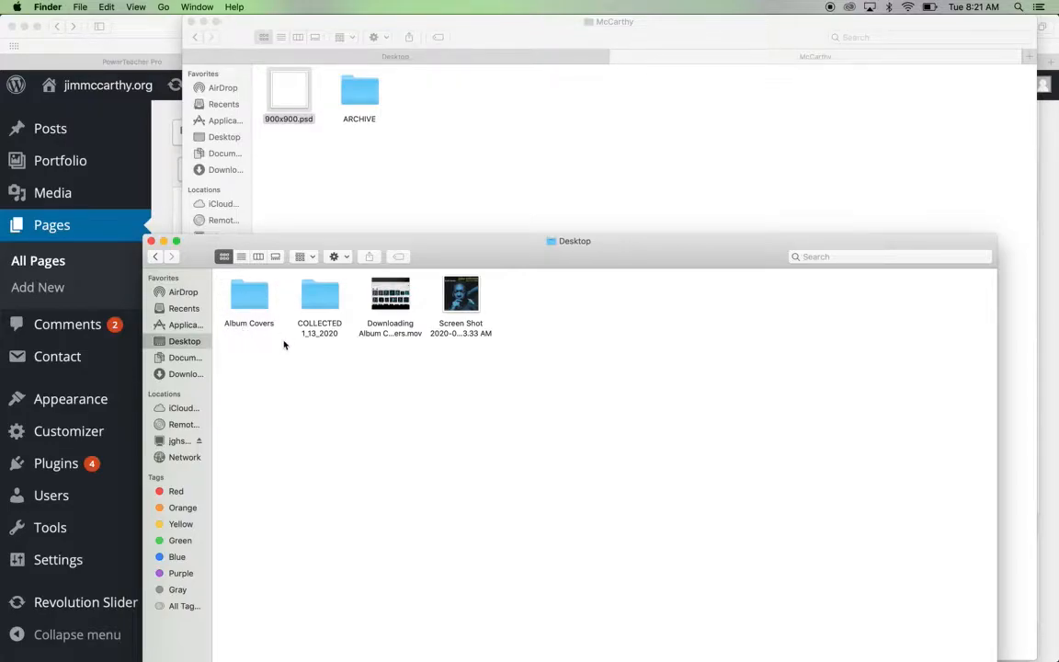
pyautogui.doubleClick(248, 293)
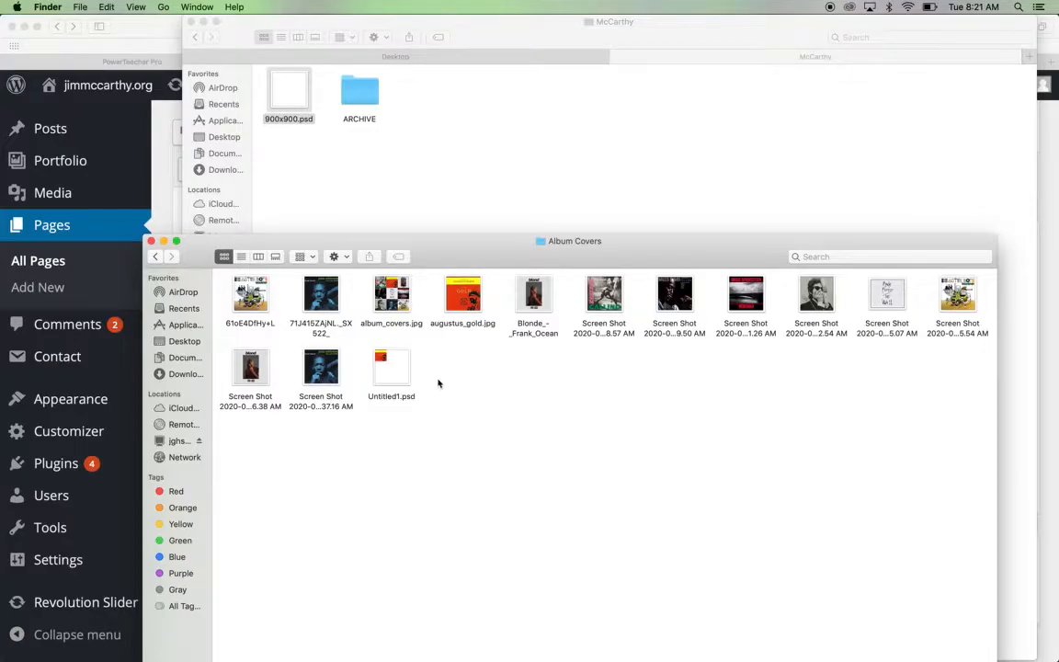
pyautogui.moveTo(288, 89); pyautogui.dragTo(496, 384)
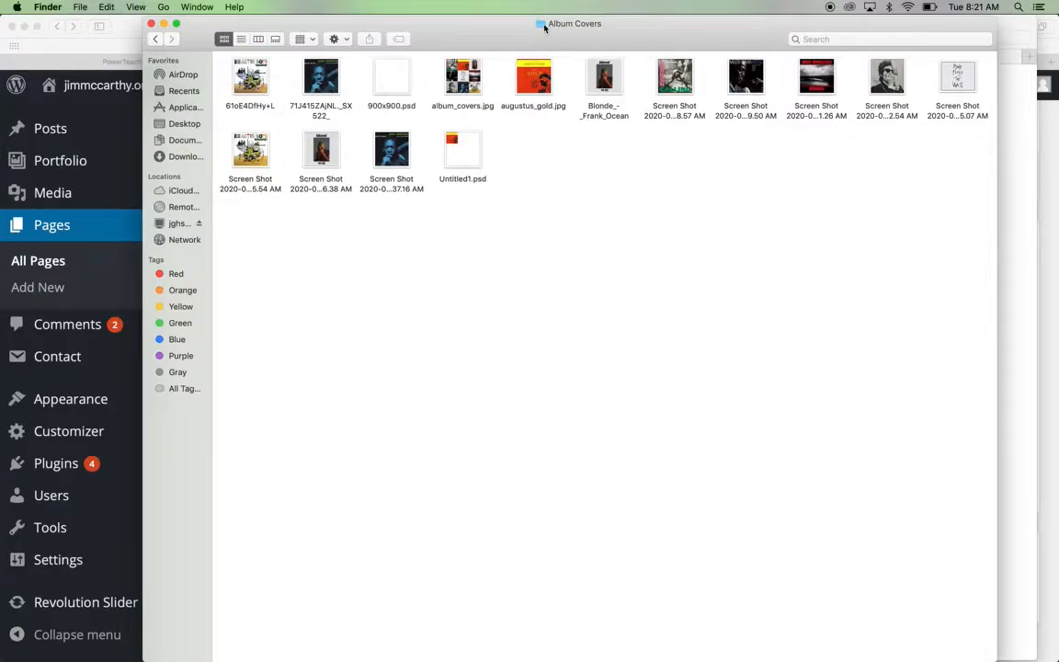
# - Close the teacher's folder window and reposition the Album Covers window so its files are accessible
pyautogui.moveTo(491, 40); pyautogui.dragTo(488, 407)
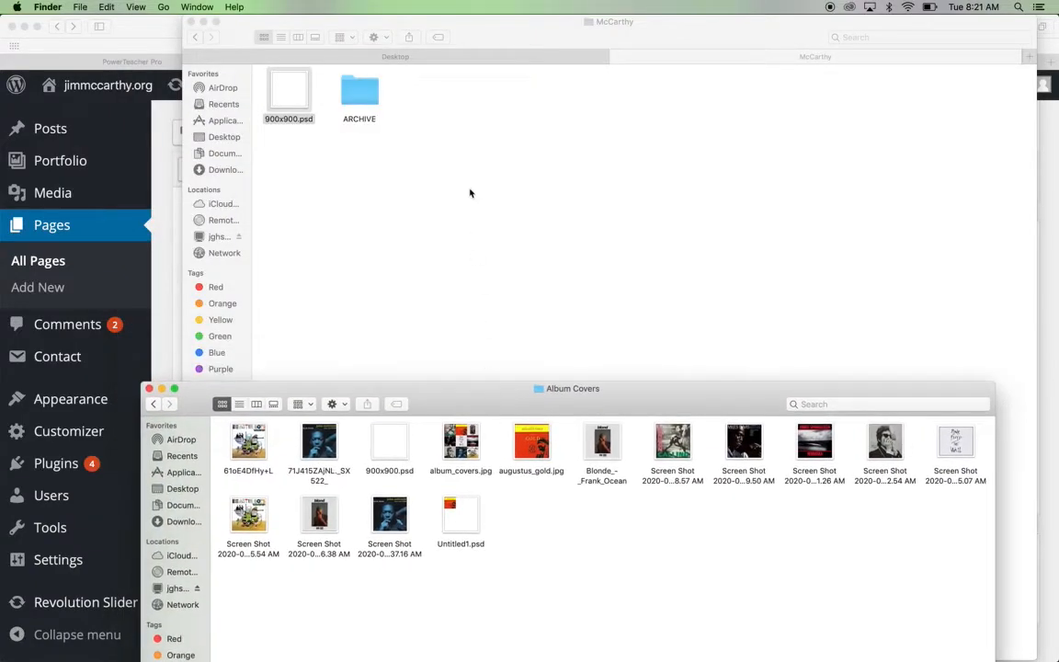
pyautogui.click(472, 194)
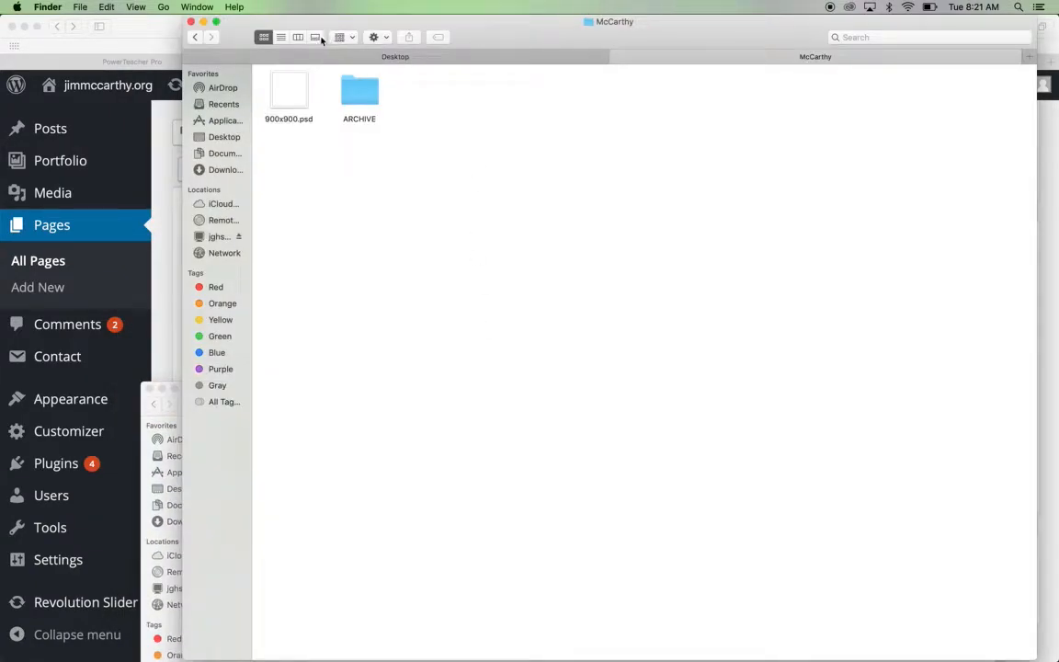
pyautogui.click(190, 22)
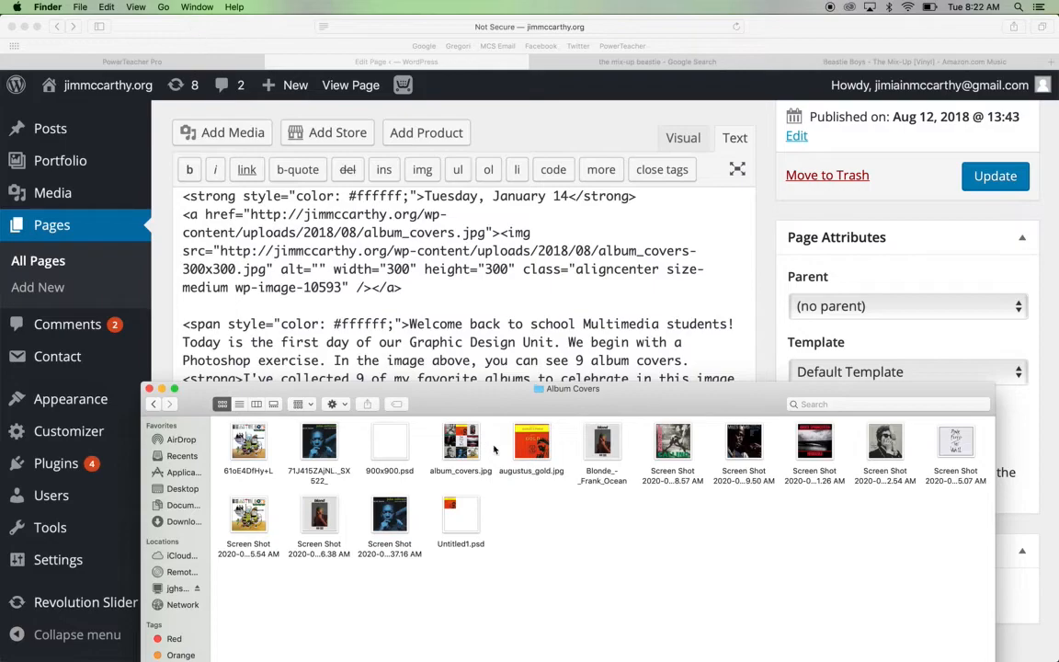
pyautogui.moveTo(638, 400); pyautogui.dragTo(557, 126)
# - Open the Album Covers copy of 900x900.psd with Adobe Photoshop CC 2018
pyautogui.rightClick(321, 171)
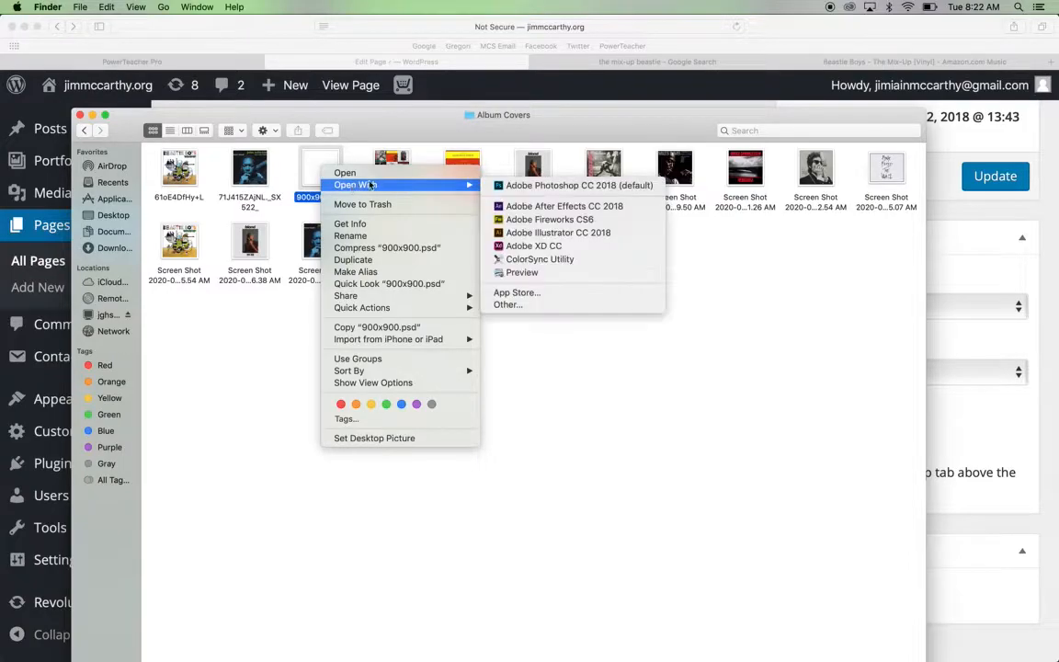
pyautogui.moveTo(464, 187)
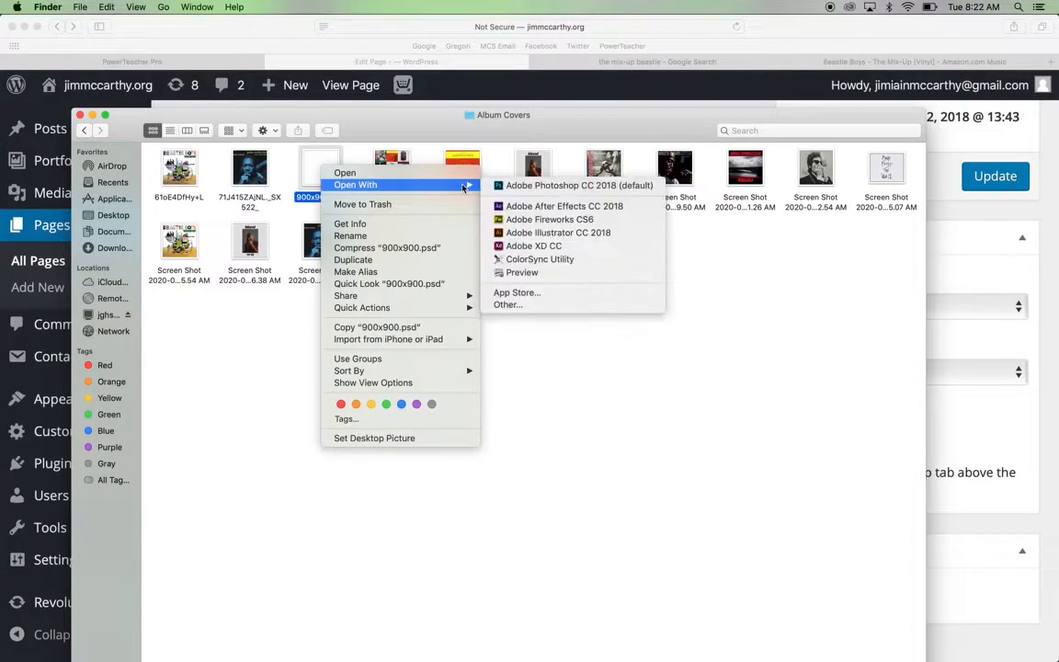
pyautogui.click(515, 185)
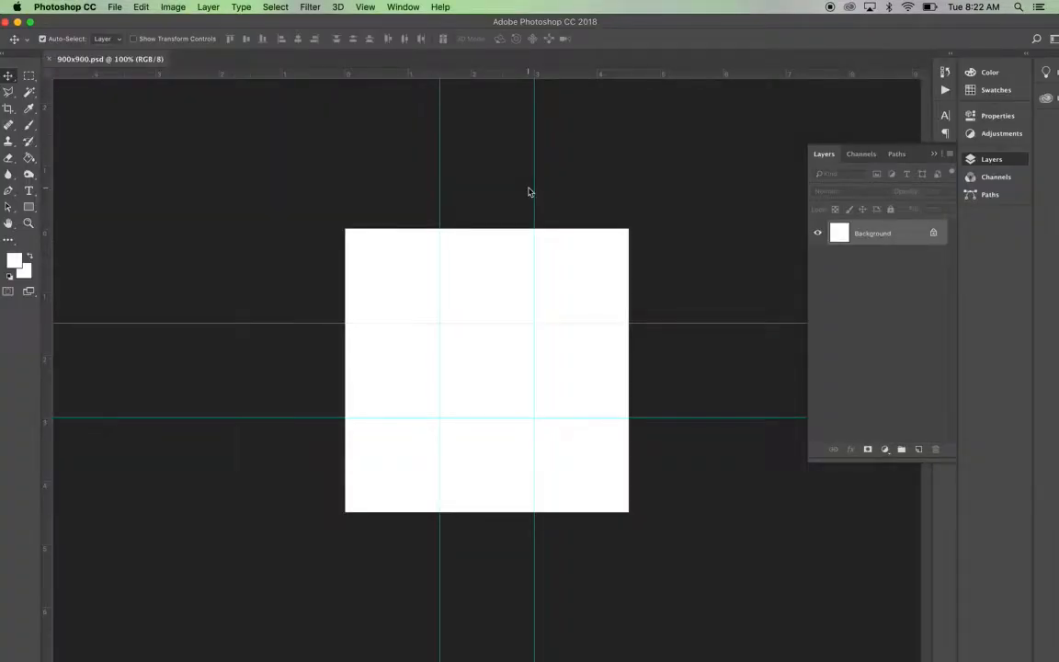
# - Check the pixel dimensions and resolution of 900x900.psd without changing them
pyautogui.click(173, 7)
pyautogui.click(204, 107)
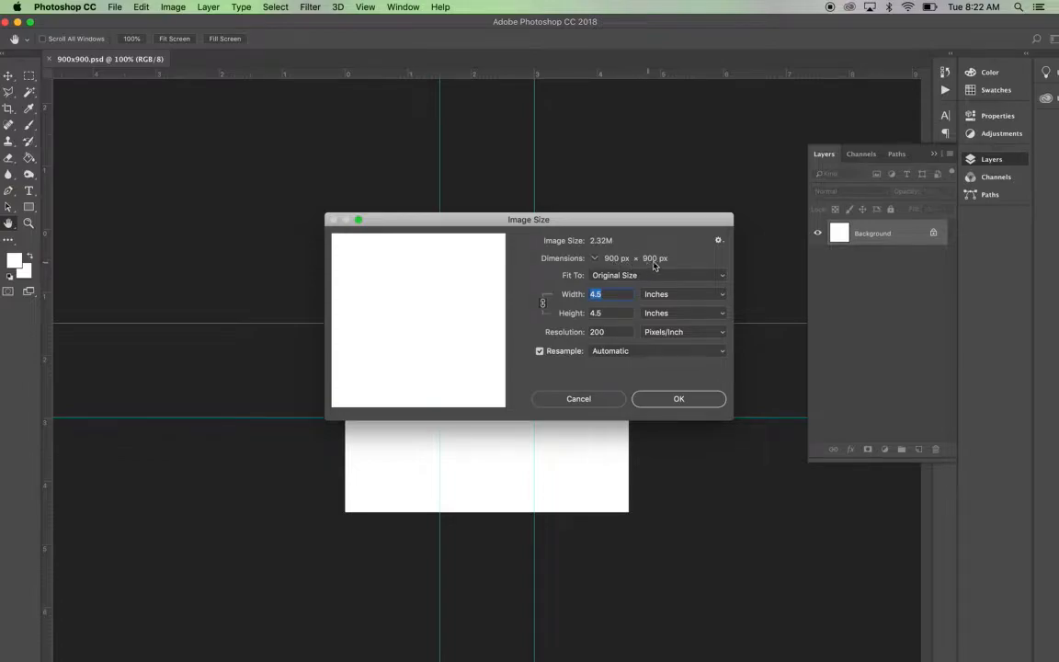
pyautogui.click(578, 399)
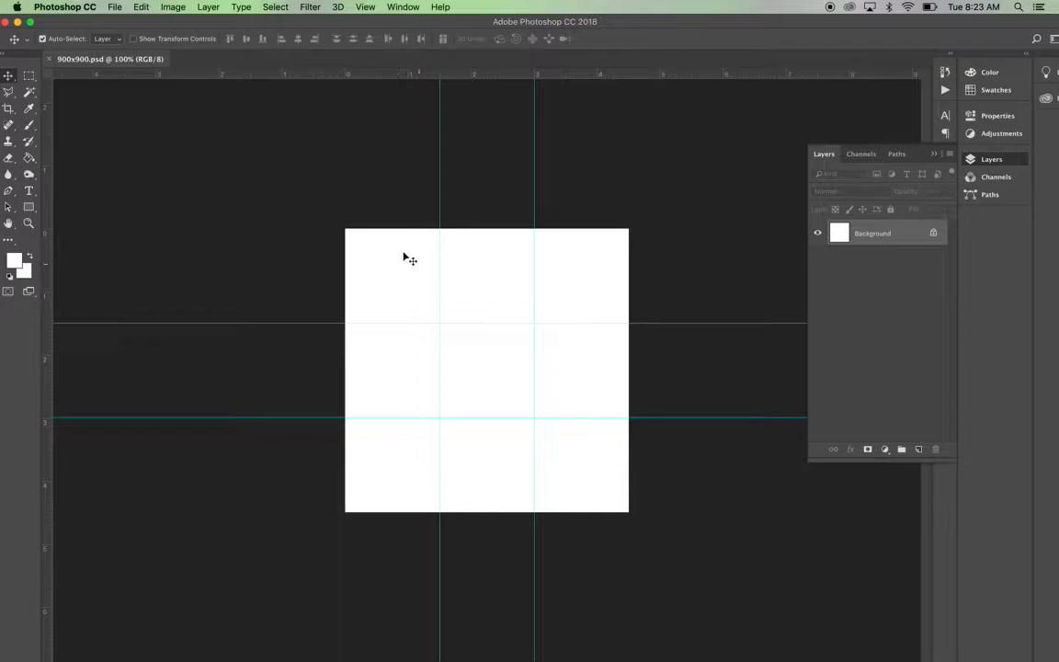
# - Start Load Files into Stack and browse the Album Covers folder for source images
pyautogui.click(111, 8)
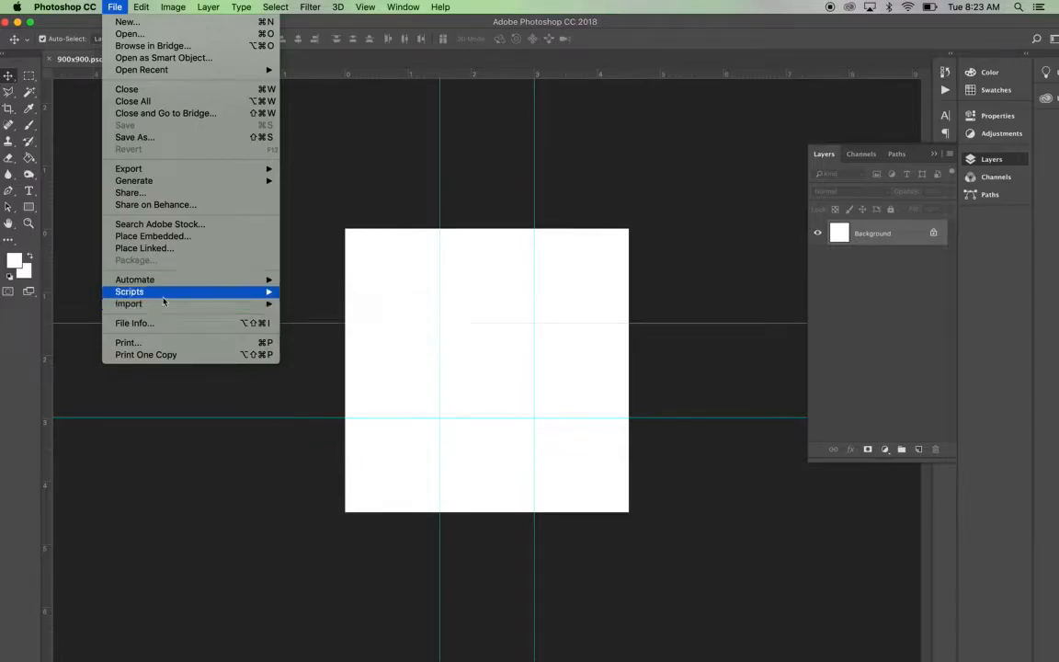
pyautogui.moveTo(166, 292)
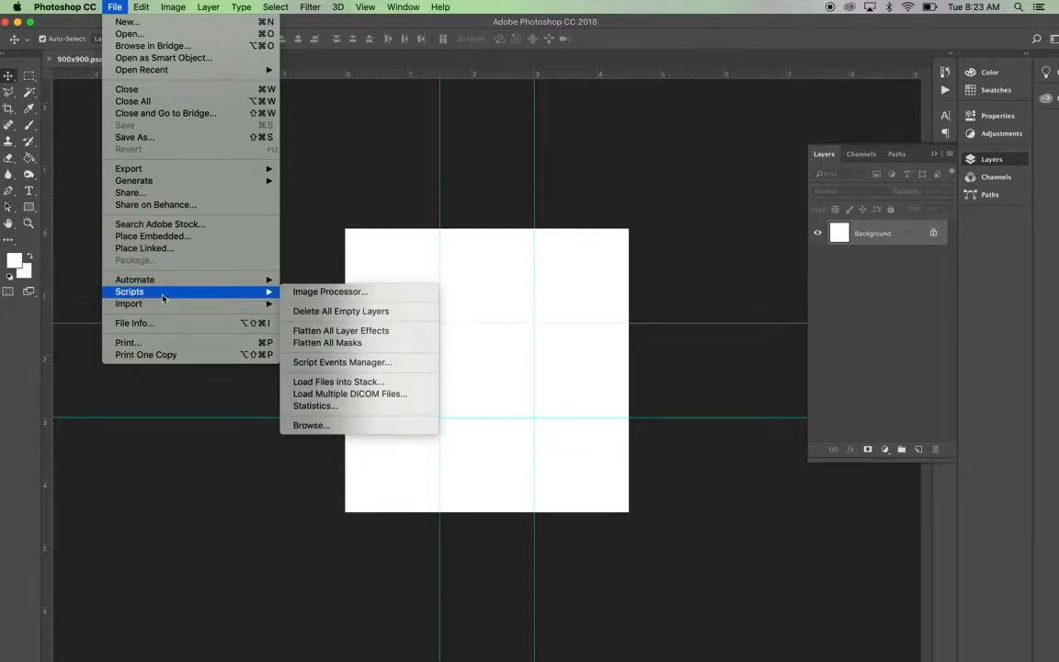
pyautogui.click(369, 382)
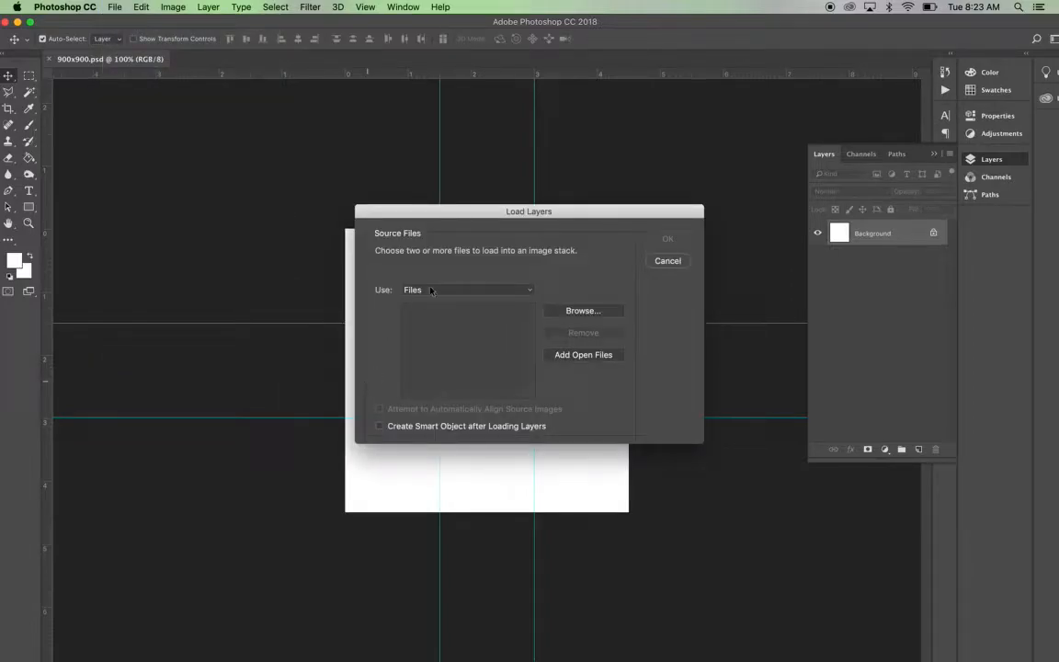
pyautogui.click(581, 310)
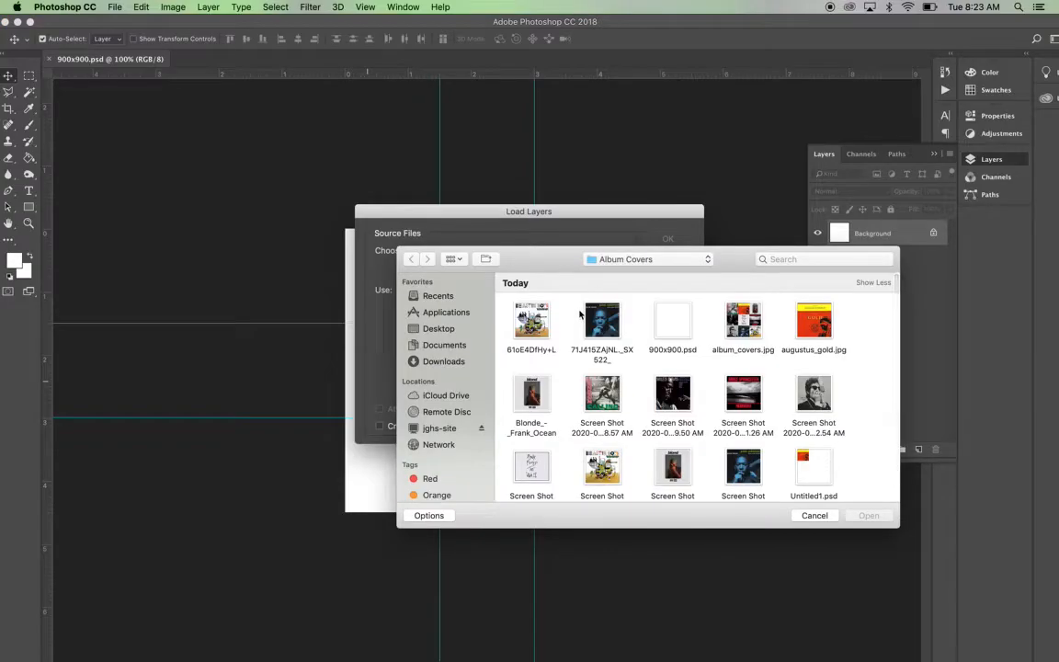
pyautogui.moveTo(552, 262); pyautogui.dragTo(355, 166)
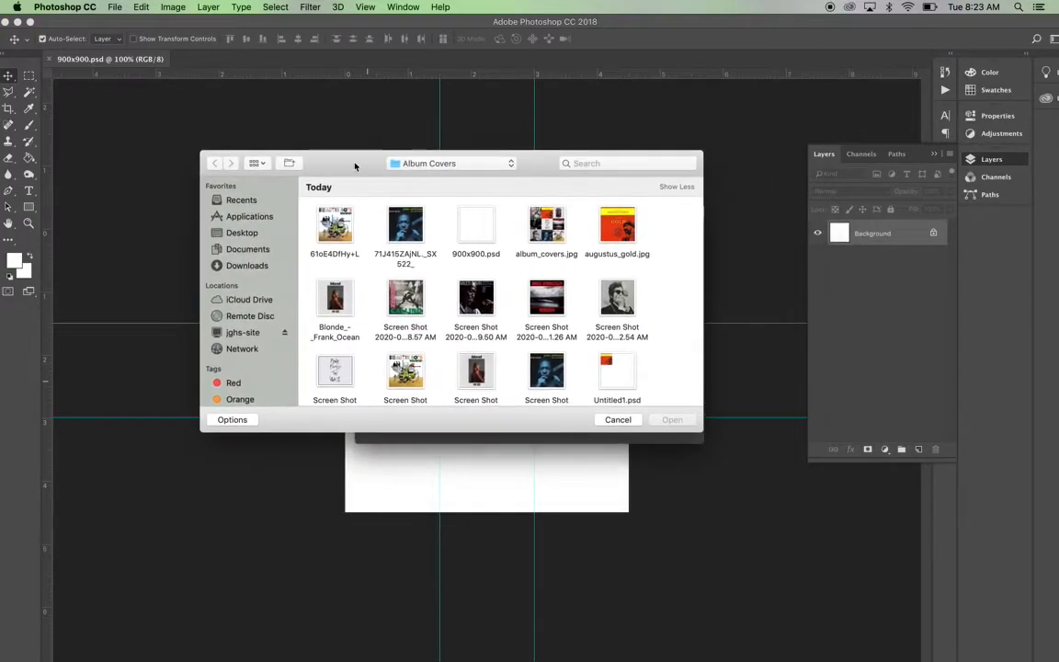
# - Load 61oE4DfHy+L, 71J415ZAjNL._SX522_, augustus_gold.jpg, Blonde_-_Frank_Ocean and the first five album screenshots into one stack as layers
pyautogui.click(341, 251)
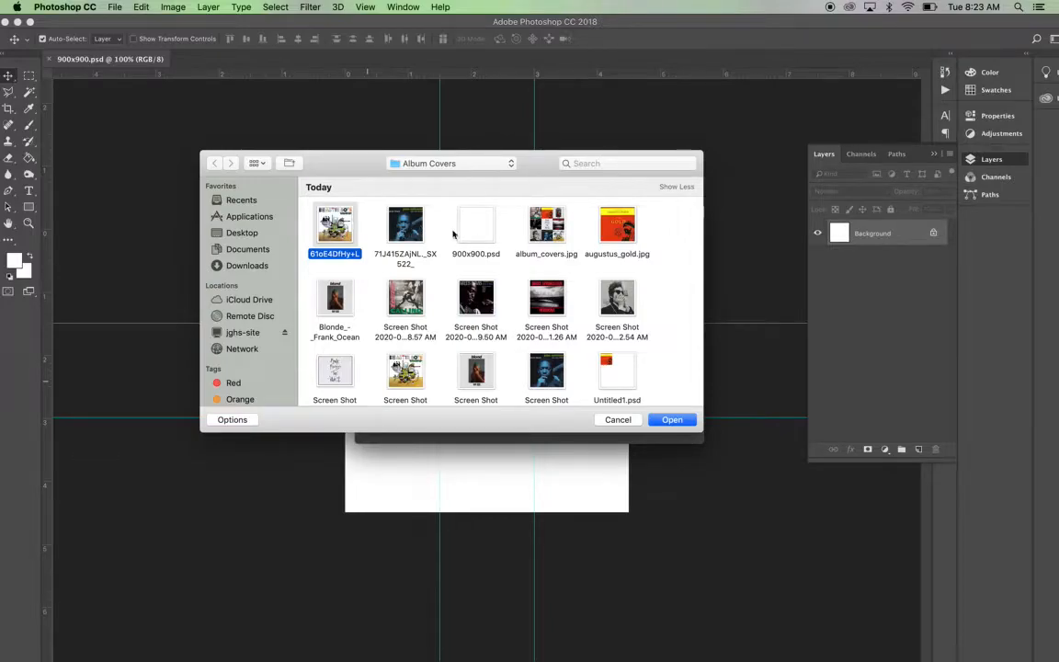
pyautogui.keyDown('shift'); pyautogui.click(386, 219); pyautogui.keyUp('shift')
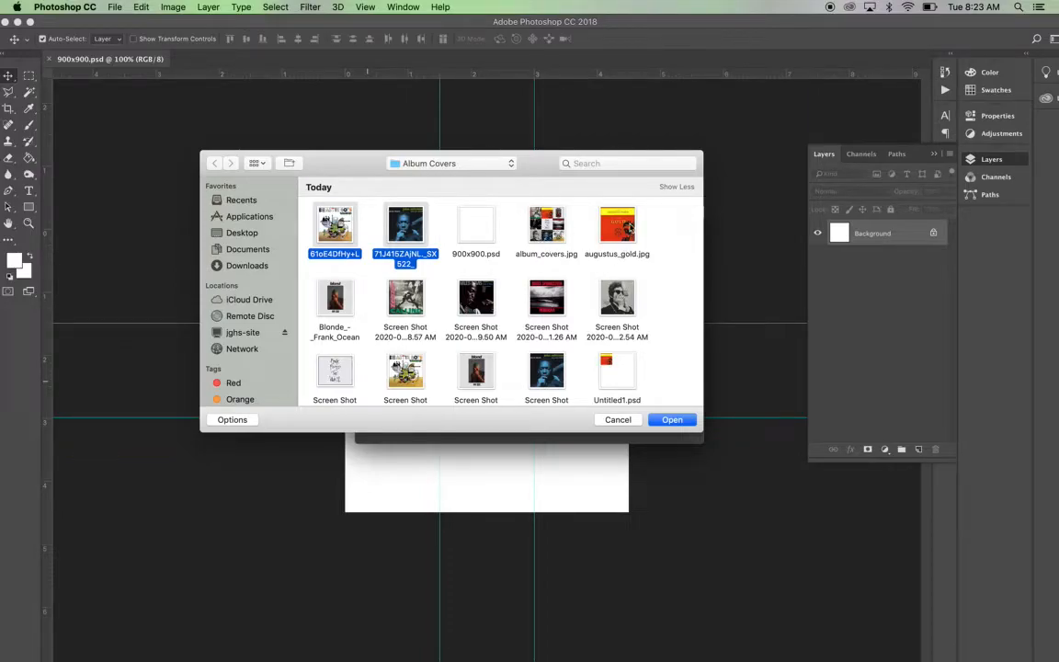
pyautogui.keyDown('super'); pyautogui.click(609, 225); pyautogui.keyUp('super')
pyautogui.keyDown('super'); pyautogui.click(322, 289); pyautogui.keyUp('super')
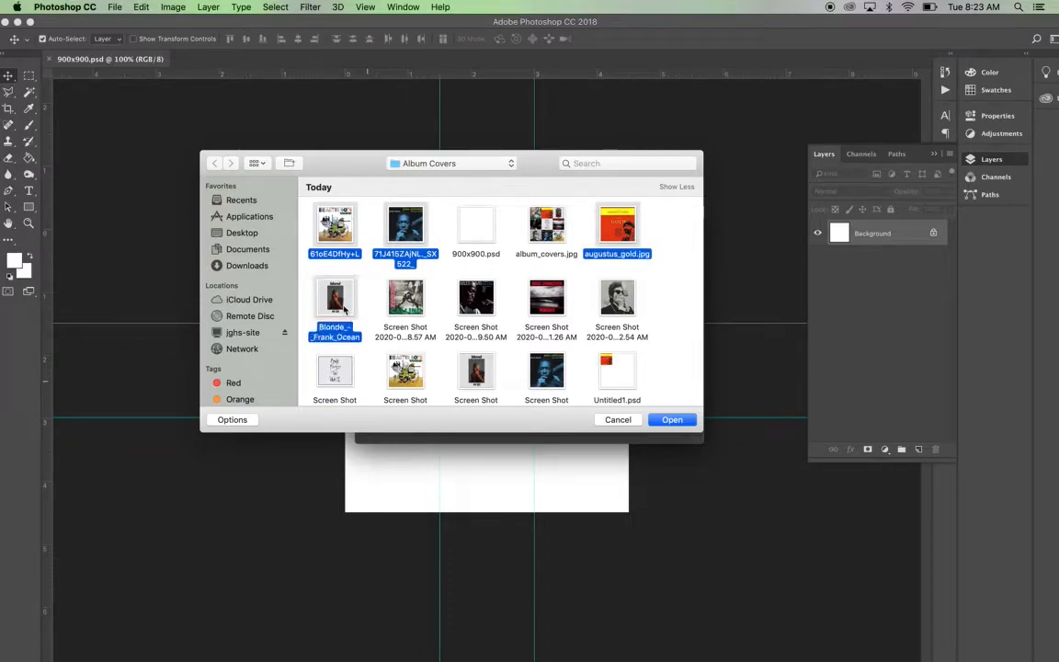
pyautogui.keyDown('super'); pyautogui.click(409, 304); pyautogui.keyUp('super')
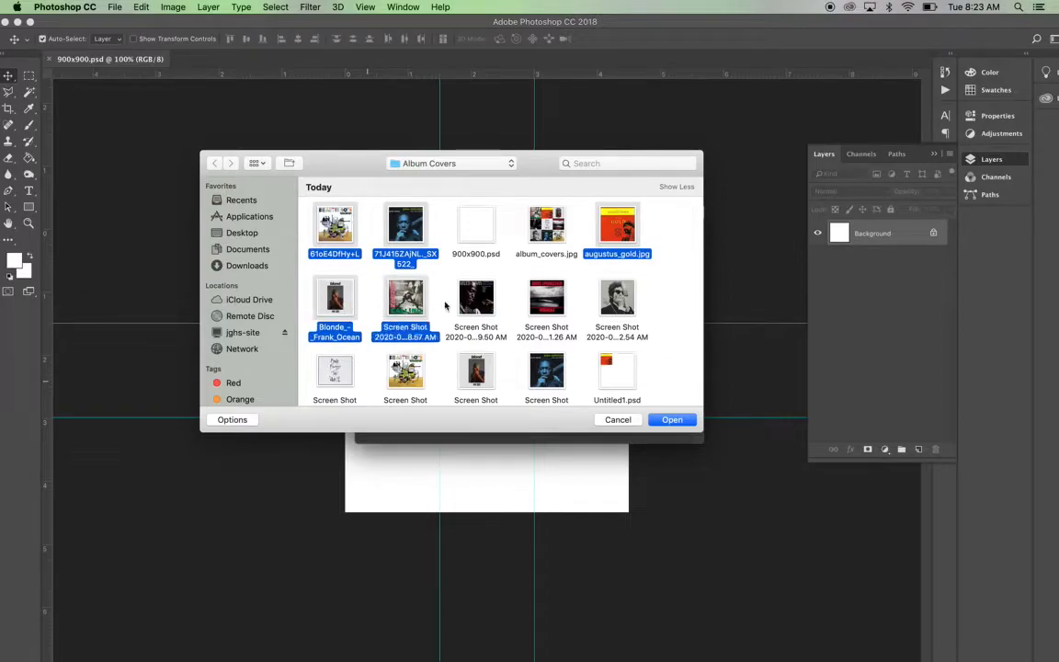
pyautogui.keyDown('super'); pyautogui.click(474, 296); pyautogui.keyUp('super')
pyautogui.keyDown('super'); pyautogui.click(540, 303); pyautogui.keyUp('super')
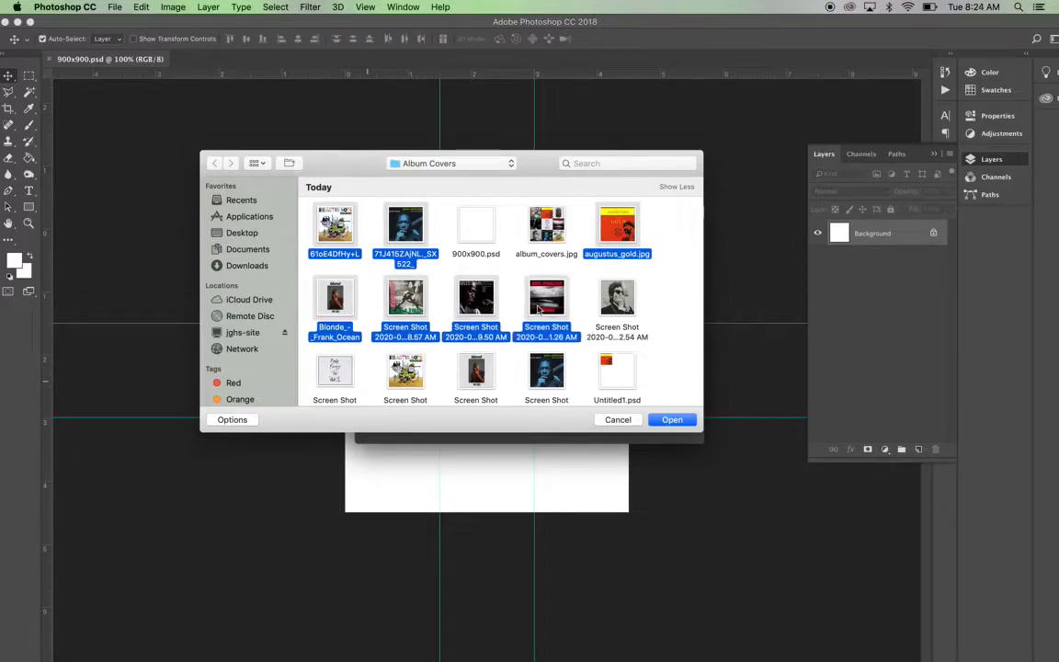
pyautogui.keyDown('super'); pyautogui.click(621, 303); pyautogui.keyUp('super')
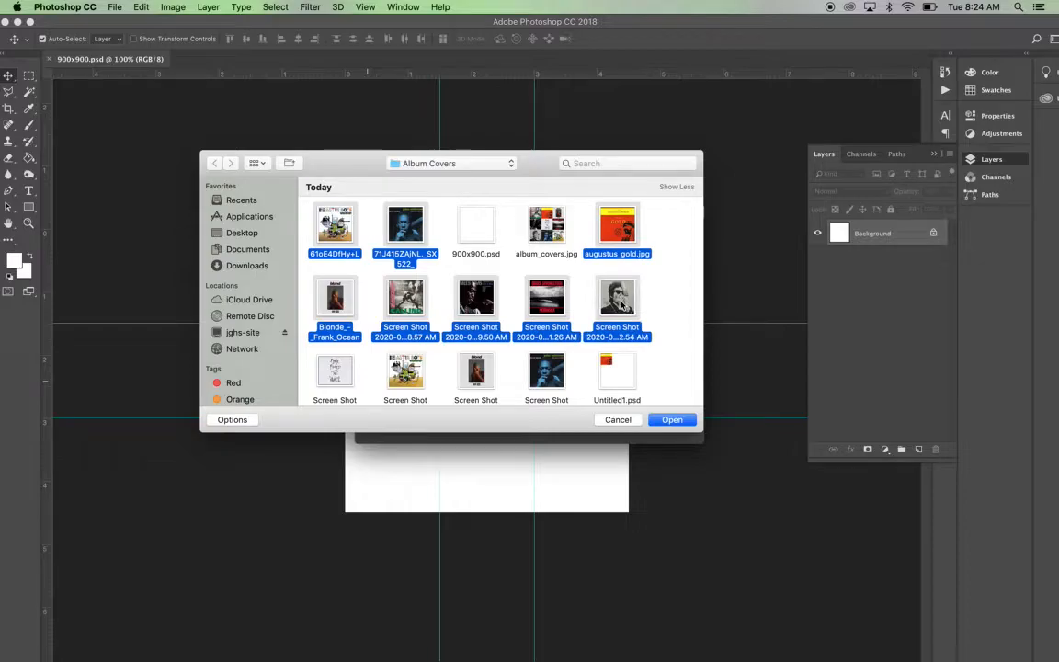
pyautogui.keyDown('super'); pyautogui.click(347, 378); pyautogui.keyUp('super')
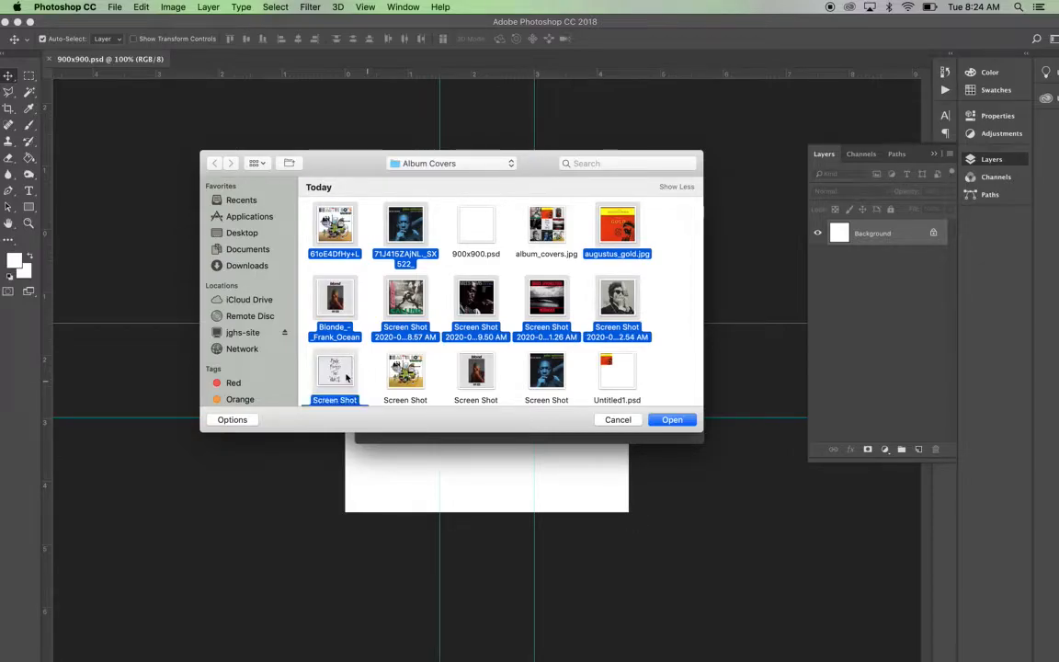
pyautogui.click(672, 421)
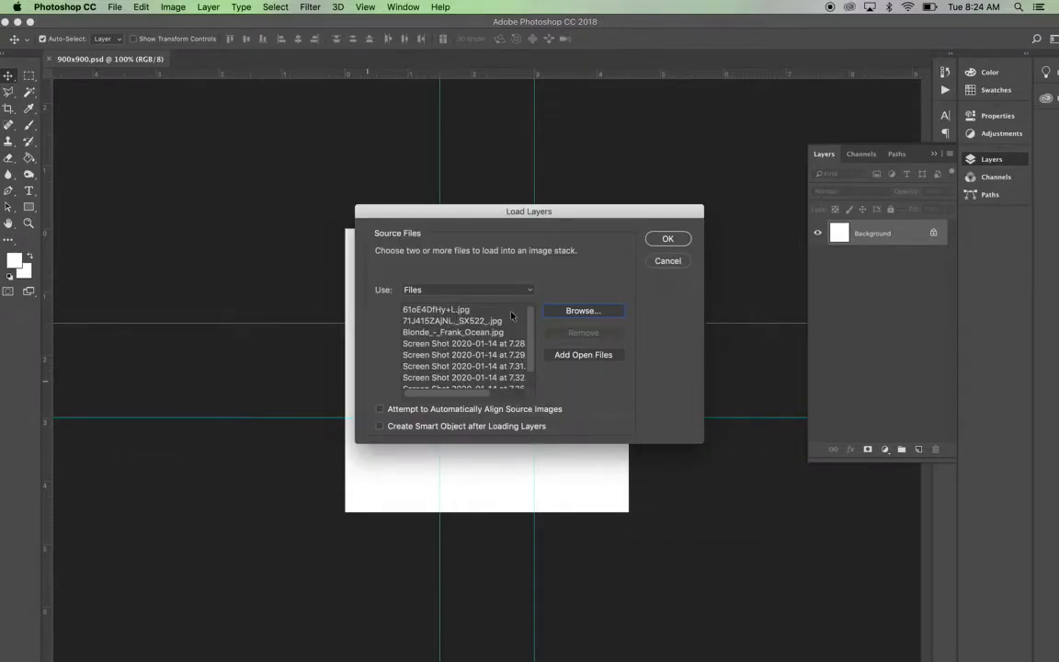
pyautogui.click(678, 238)
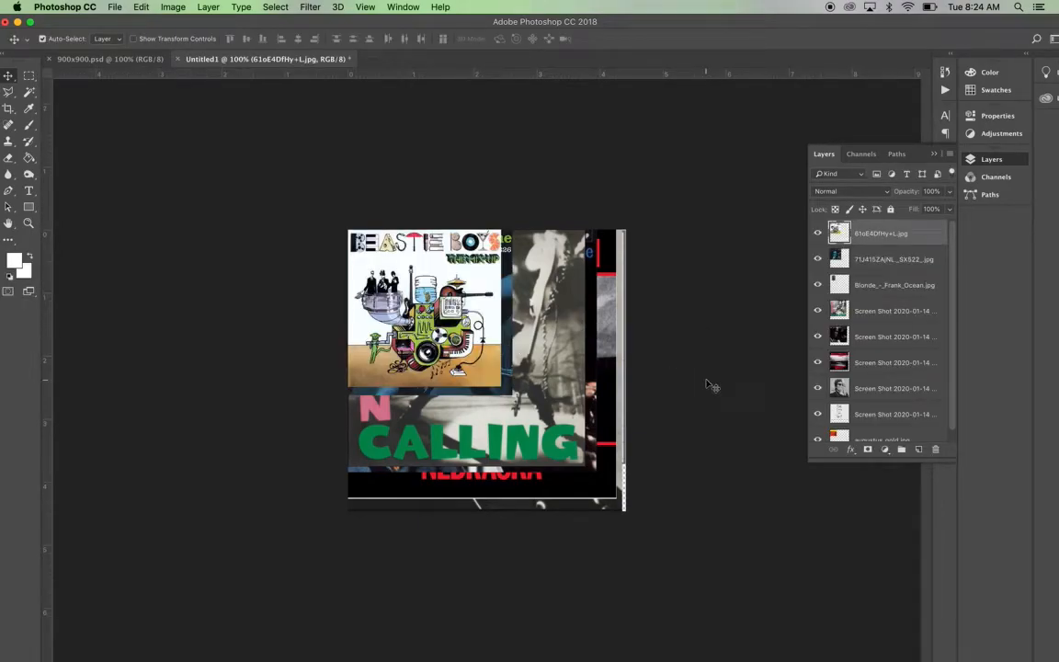
# - Review the stacked album cover layers and compare the Untitled1 document with the 900x900.psd template
pyautogui.scroll(-1, 876, 381)
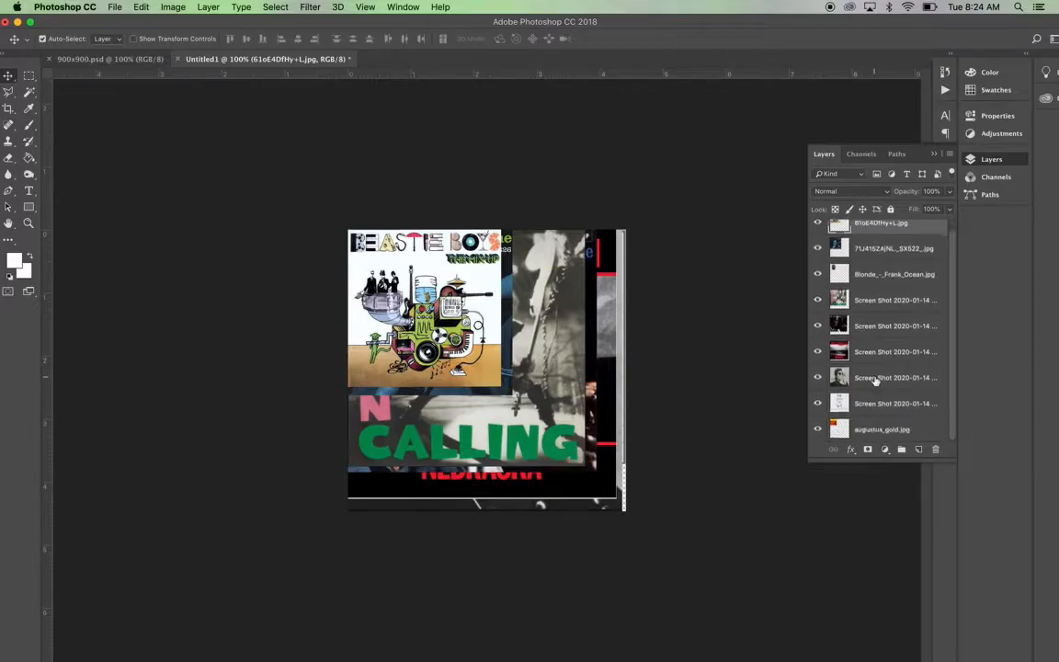
pyautogui.click(90, 60)
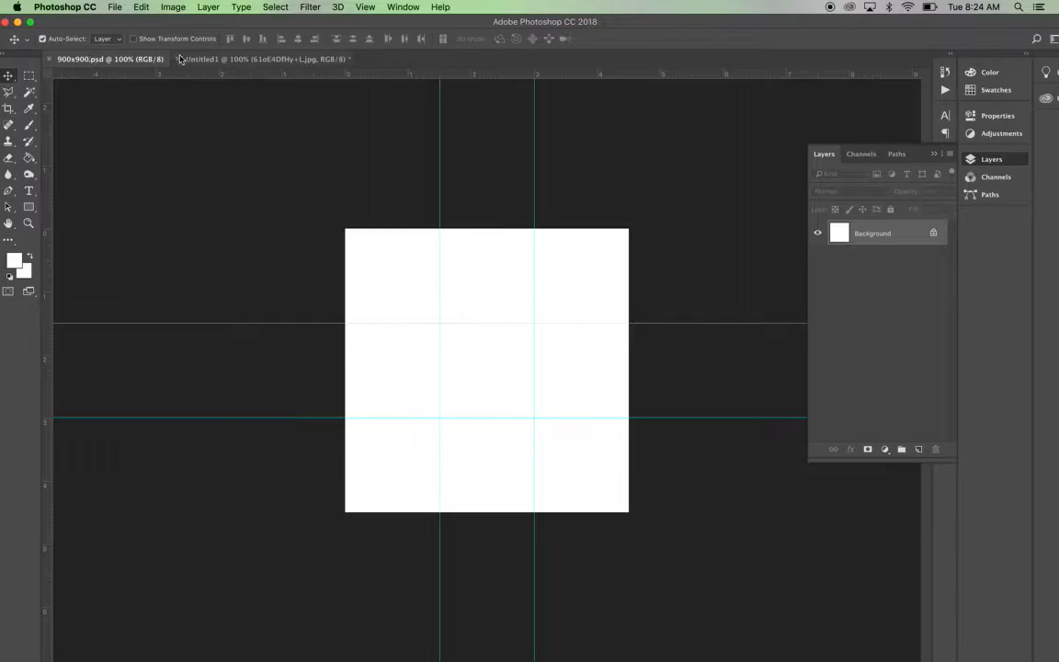
pyautogui.click(212, 58)
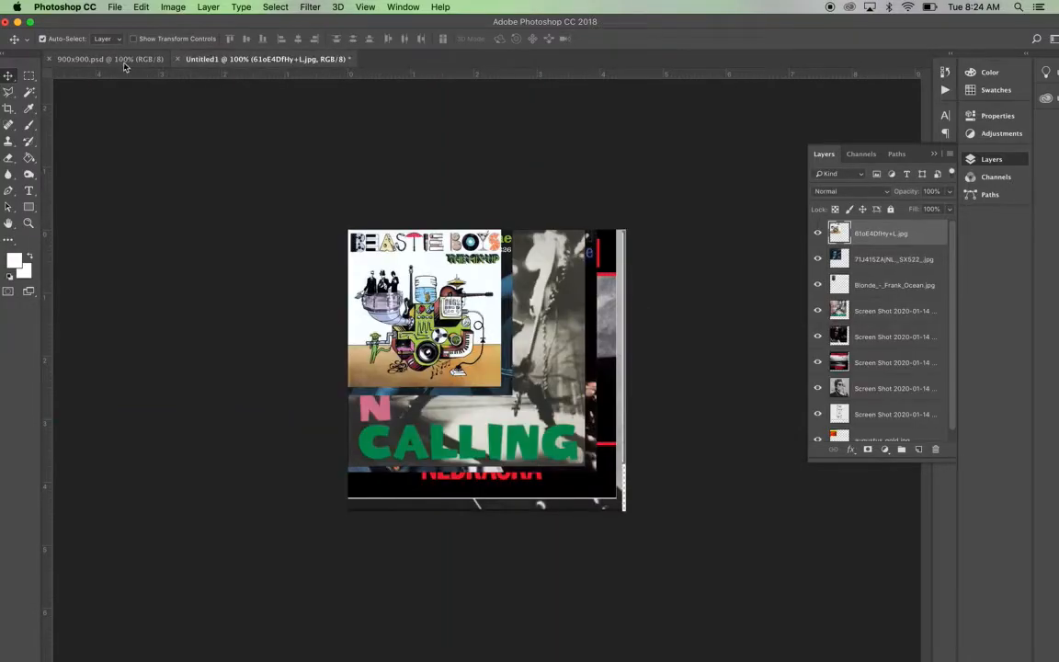
pyautogui.click(124, 63)
pyautogui.click(198, 61)
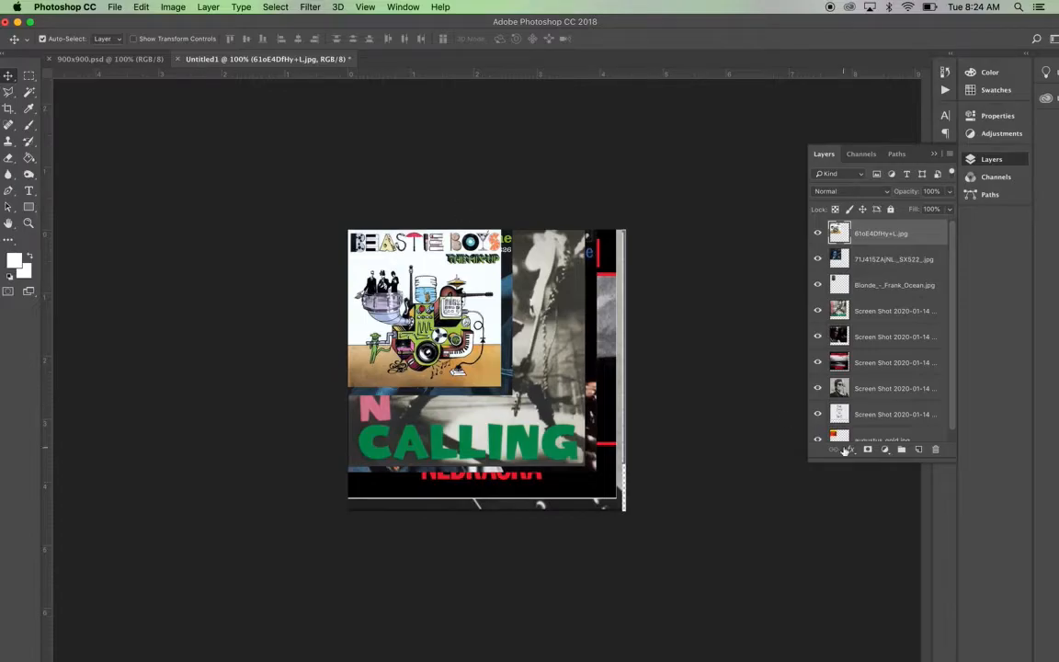
pyautogui.moveTo(860, 29); pyautogui.dragTo(813, 6)
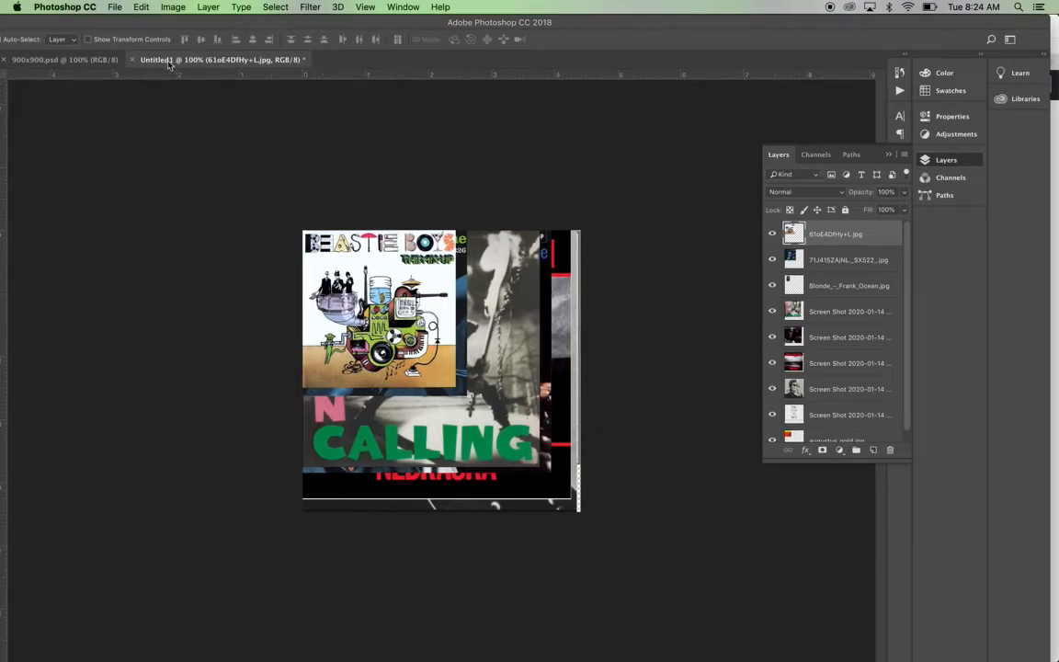
# - Detach the Untitled1 stack into its own floating window and bring it in front of the 900x900.psd canvas
pyautogui.moveTo(202, 59); pyautogui.dragTo(628, 308)
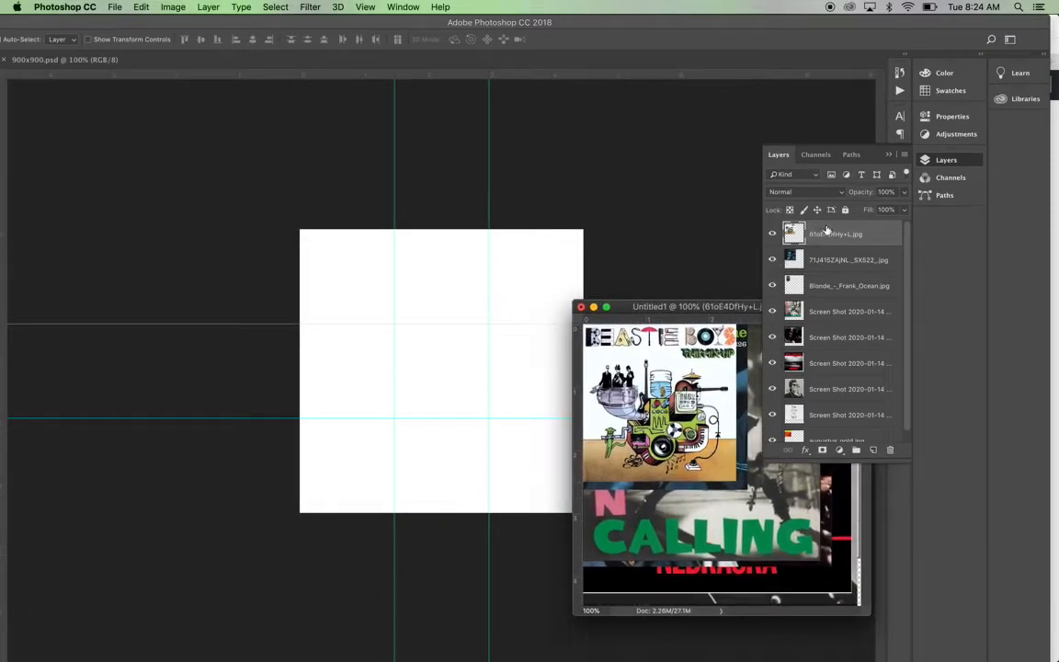
pyautogui.scroll(-1, 826, 230)
pyautogui.scroll(1, 826, 230)
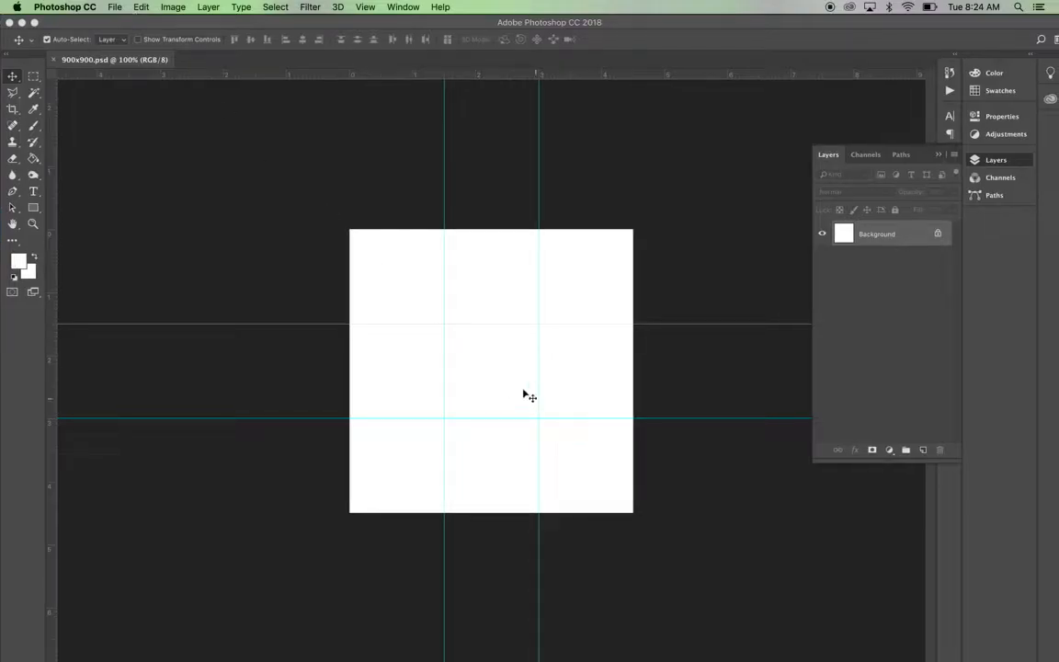
pyautogui.click(415, 7)
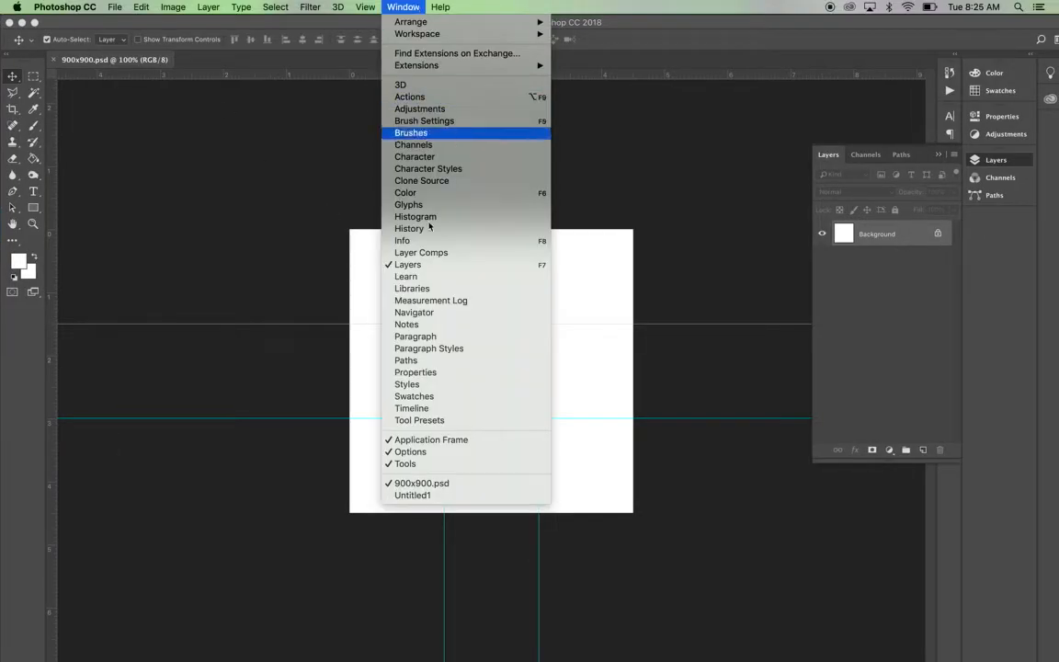
pyautogui.click(440, 496)
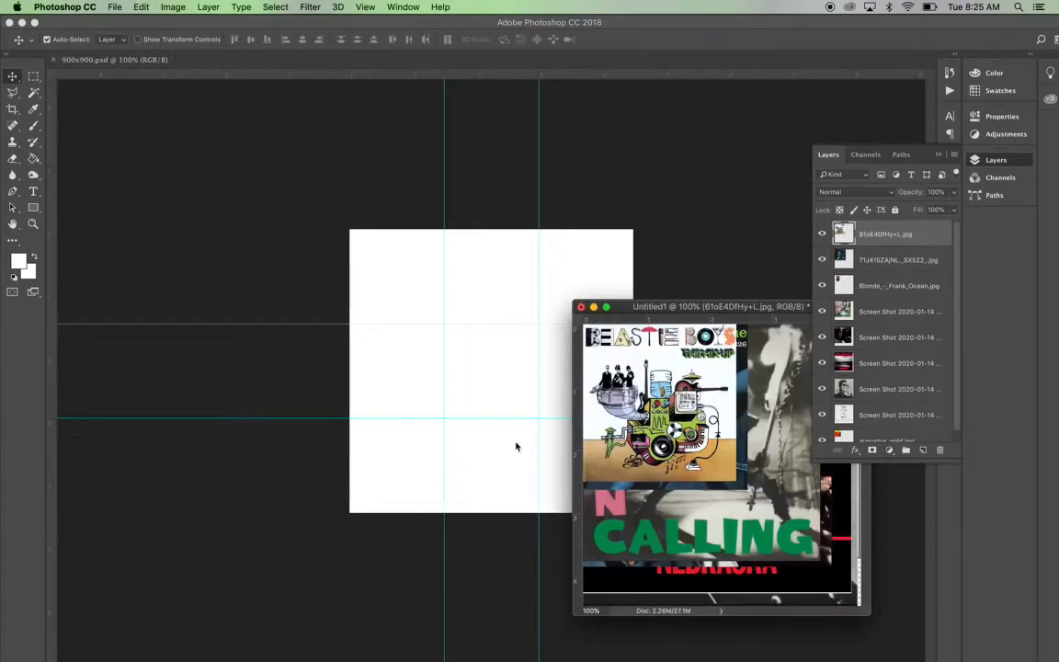
# - Copy the 61oE4DfHy+L.jpg cover into the upper-left corner of 900x900.psd and start a free transform on it
pyautogui.moveTo(648, 310); pyautogui.dragTo(682, 275)
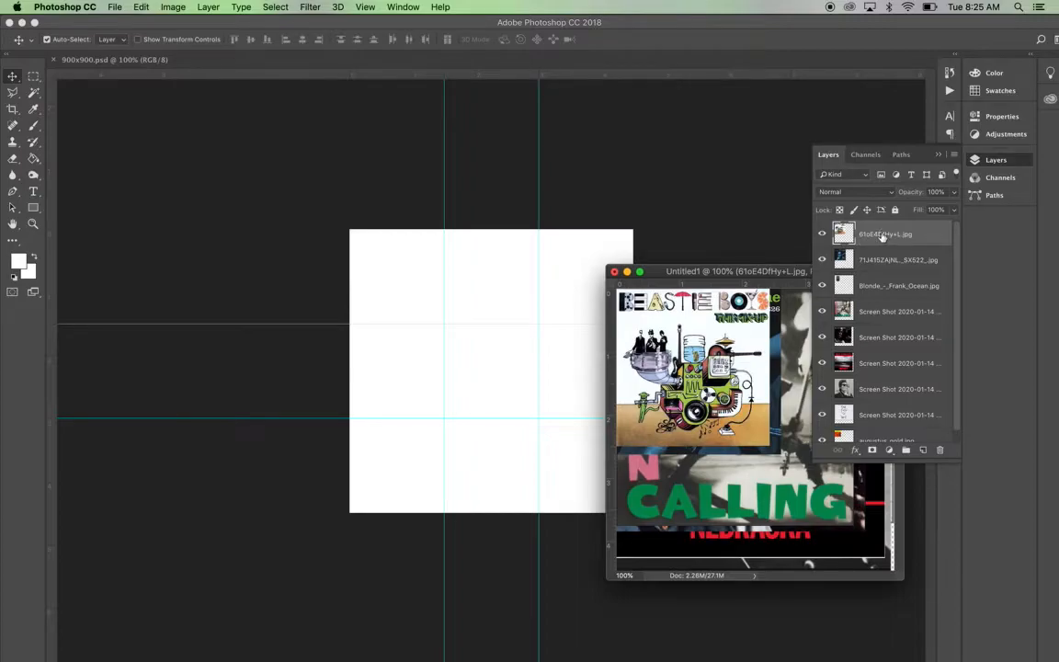
pyautogui.moveTo(612, 304); pyautogui.dragTo(513, 311)
pyautogui.moveTo(587, 308); pyautogui.dragTo(481, 280)
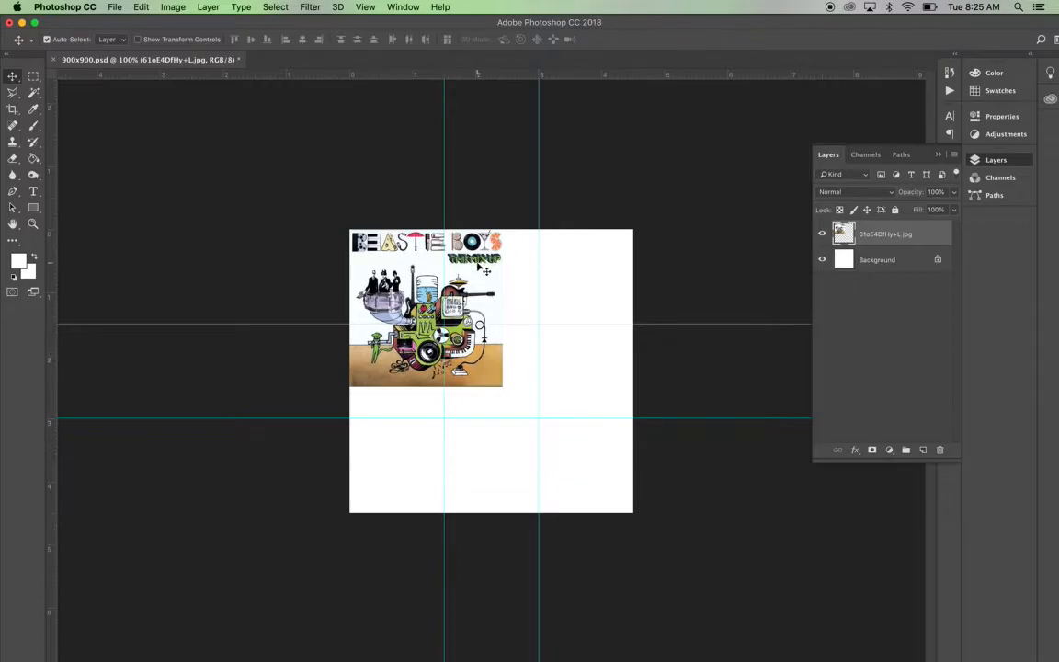
pyautogui.press('super')
pyautogui.press('super+equal')
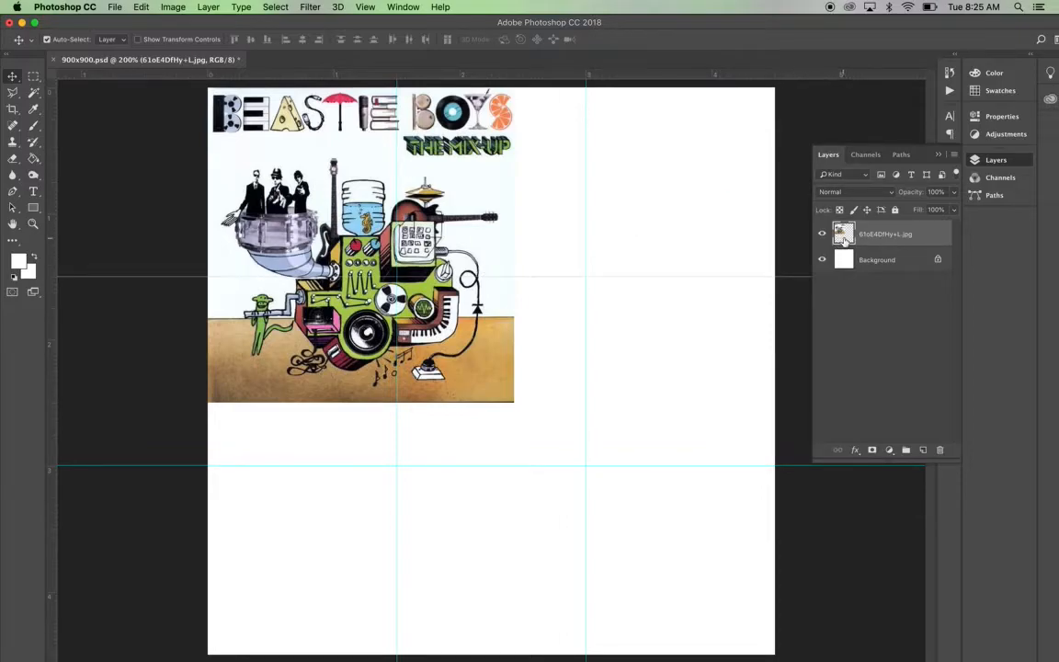
pyautogui.press('super+t')
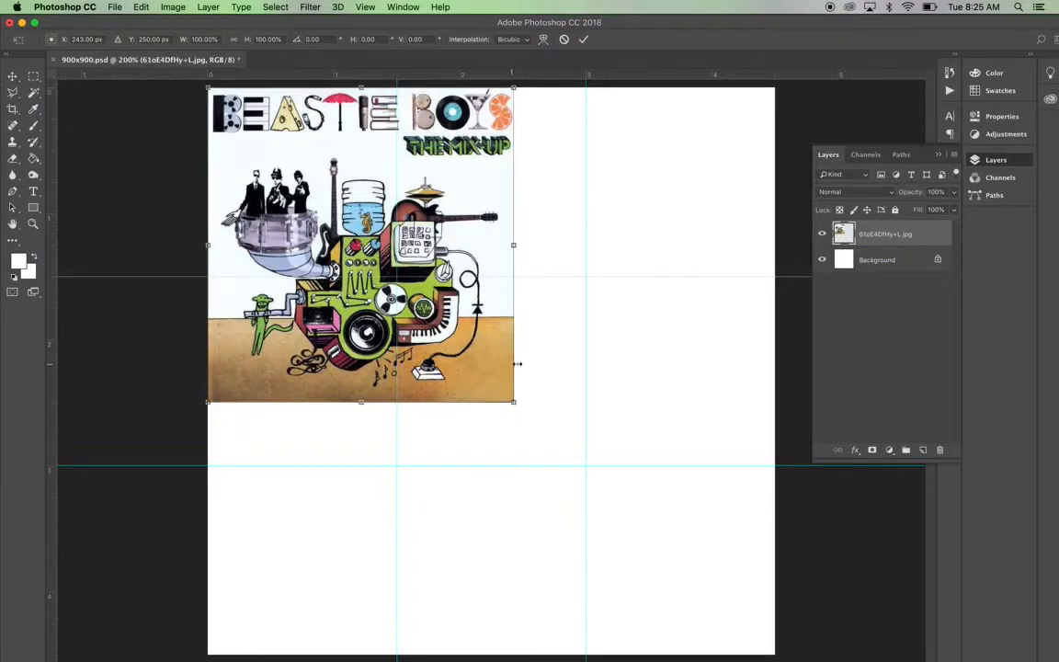
# - Try resizing the Beastie Boys cover without constraining its proportions, undoing each attempt
pyautogui.moveTo(513, 401); pyautogui.dragTo(552, 386)
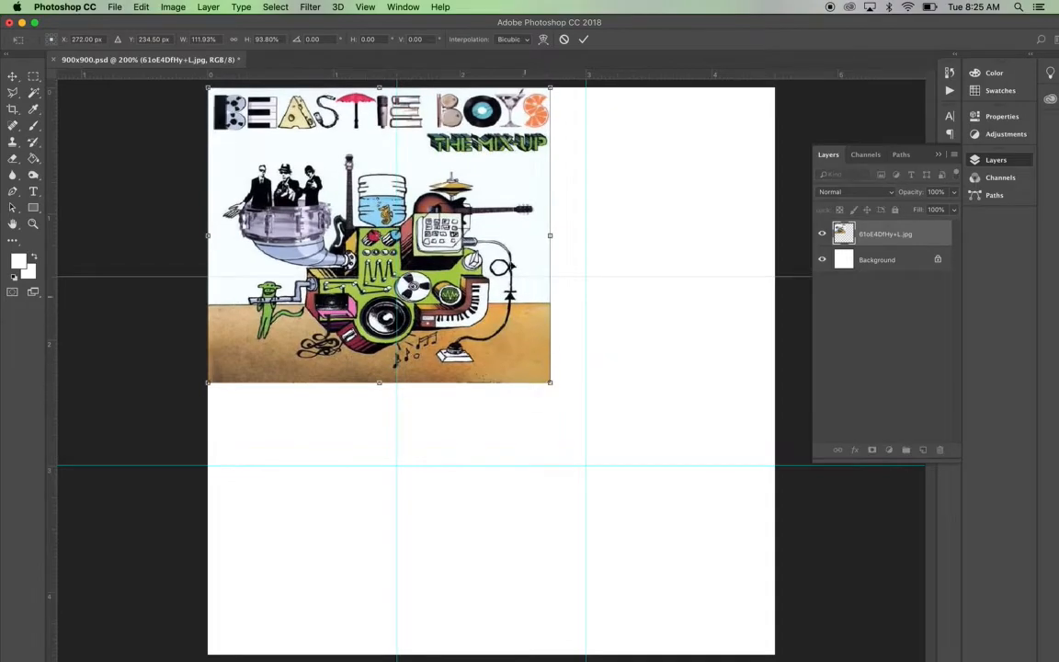
pyautogui.press('super+z')
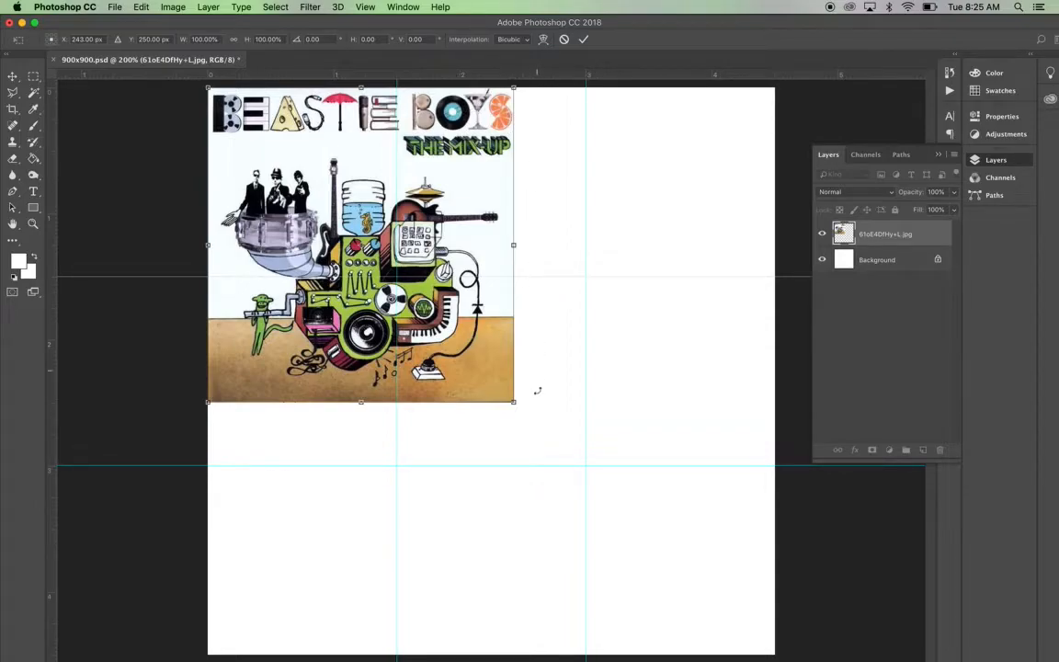
pyautogui.moveTo(513, 403); pyautogui.dragTo(410, 454)
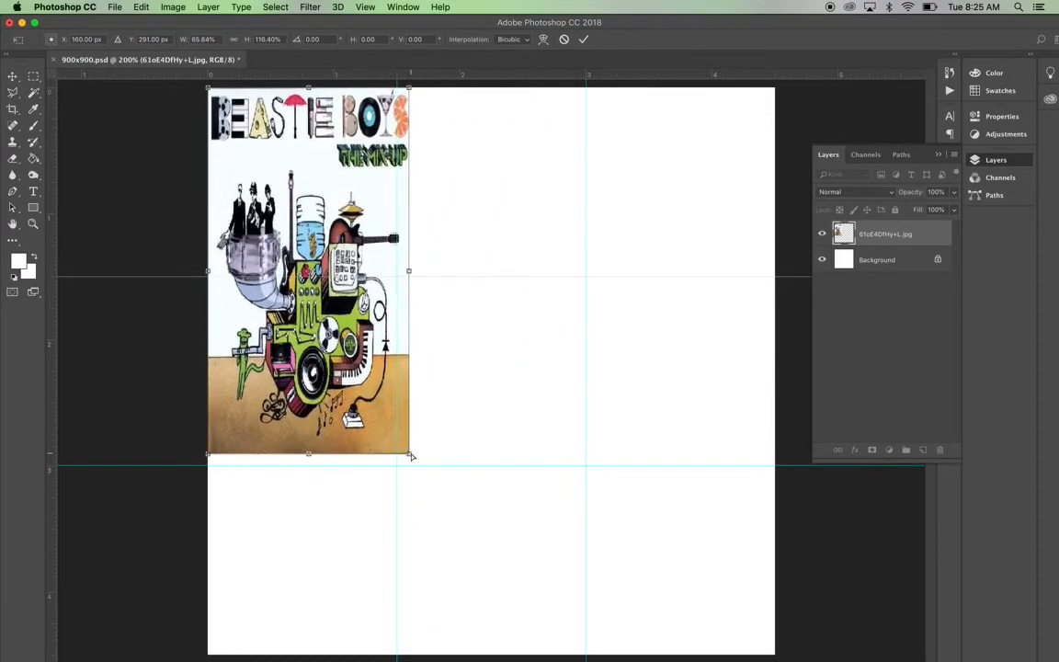
pyautogui.press('super+z')
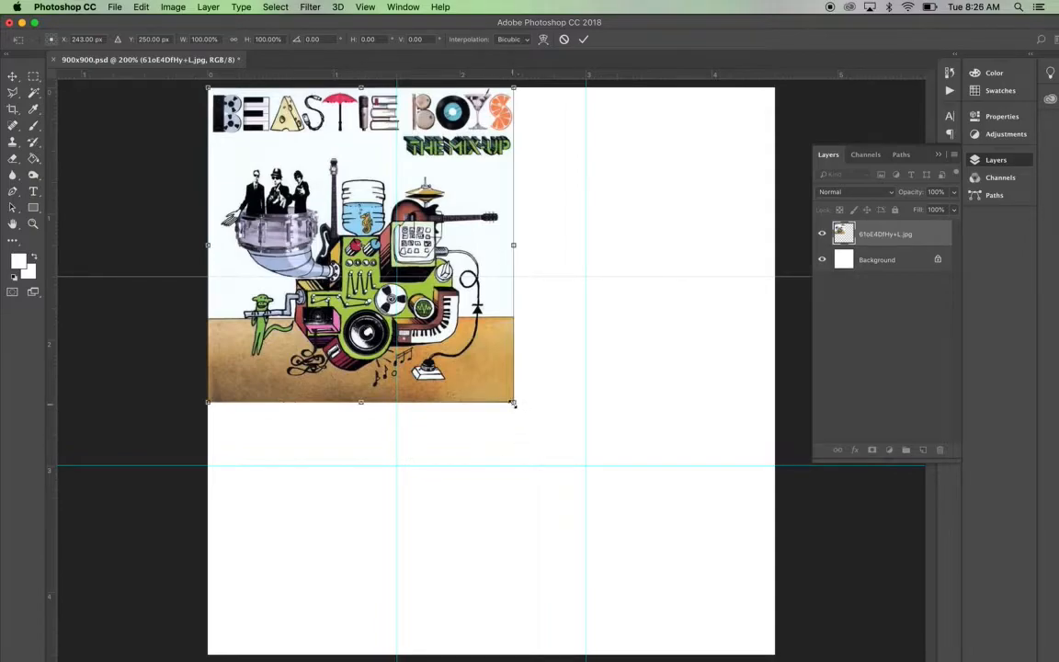
# - Scale the Beastie Boys cover proportionally to about 61.7% so it spans the upper-left grid cell's width, and apply the transformation
pyautogui.moveTo(513, 403); pyautogui.dragTo(380, 283)
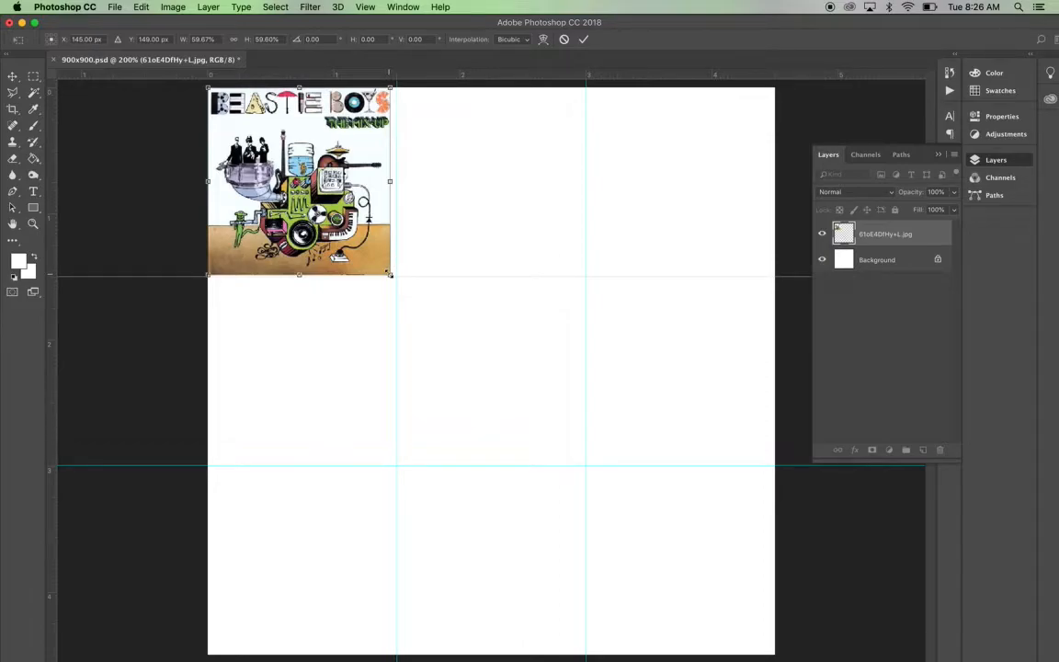
pyautogui.moveTo(391, 275); pyautogui.dragTo(396, 280)
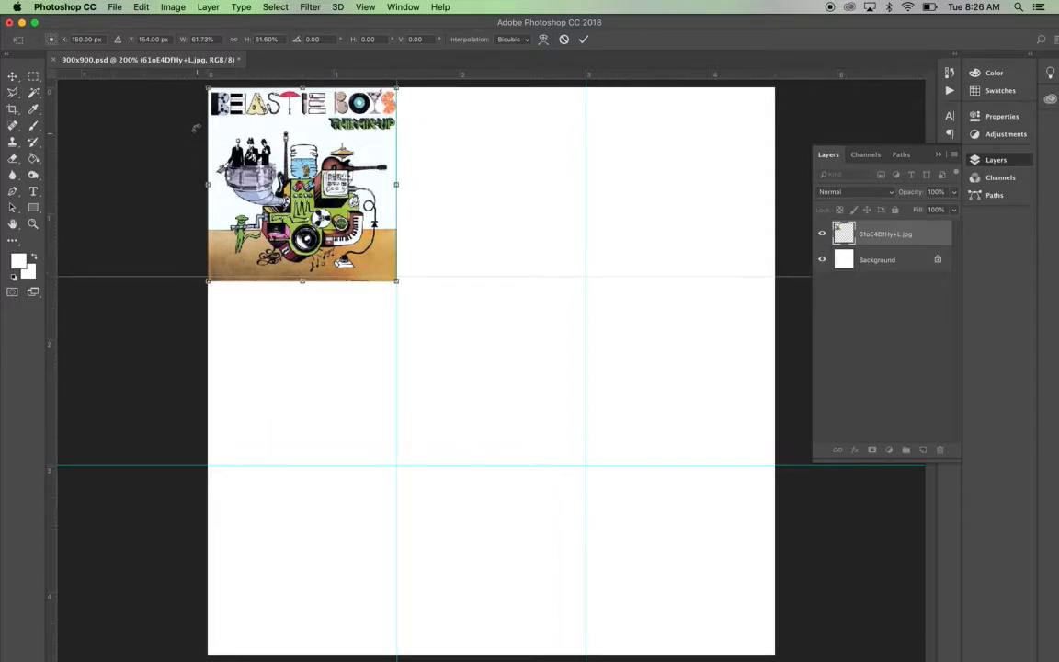
pyautogui.click(12, 77)
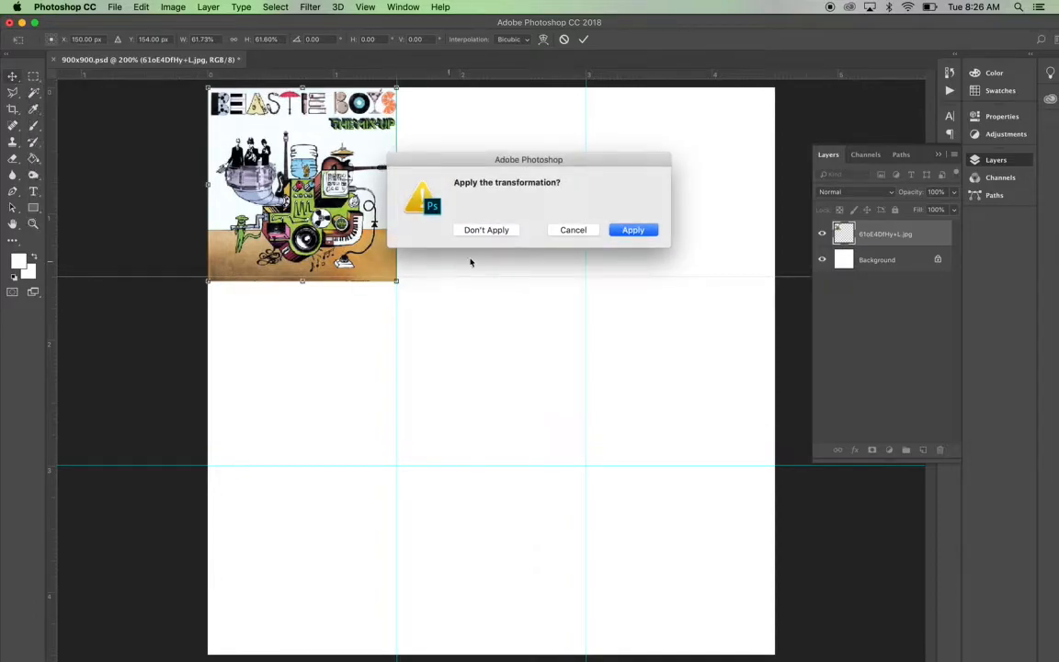
pyautogui.click(643, 229)
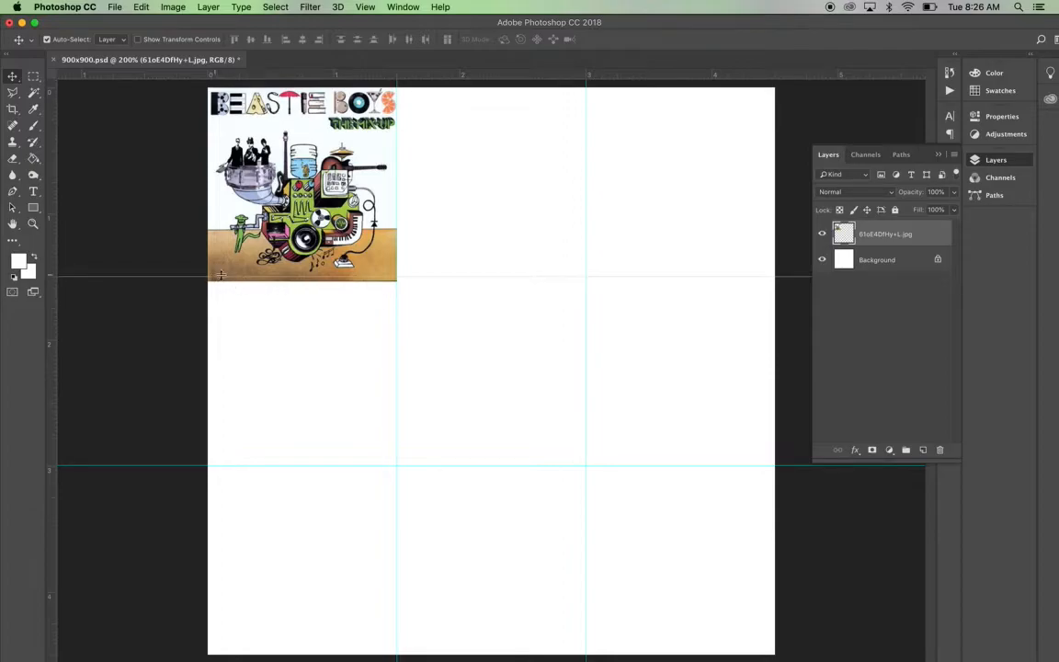
# - Trim the strip of the Beastie Boys cover that overhangs the first horizontal guide, using a rectangular selection
pyautogui.click(34, 77)
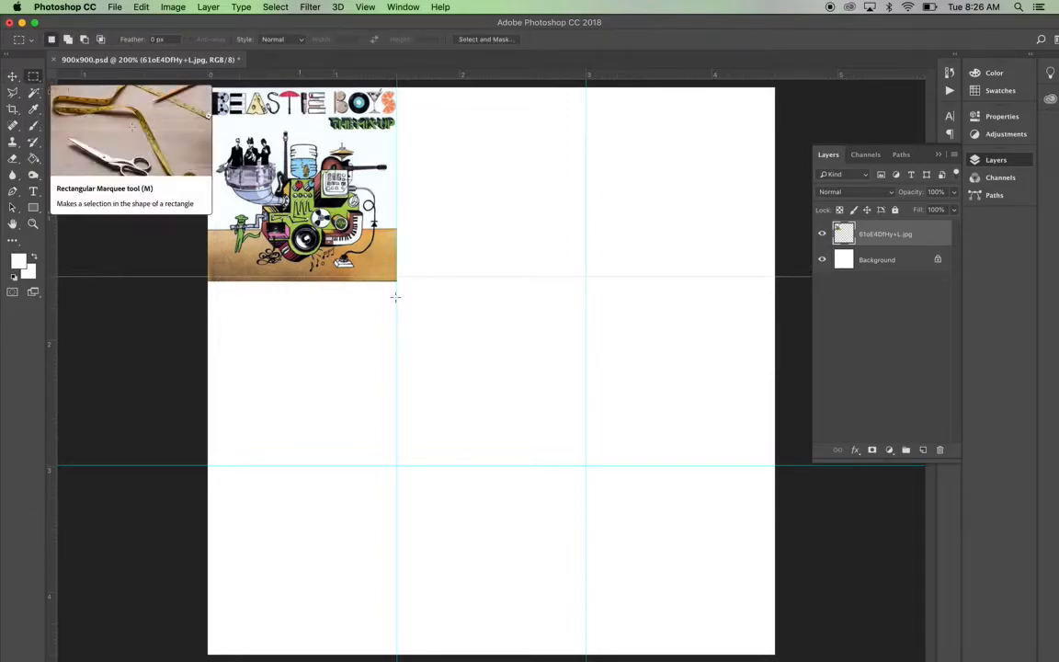
pyautogui.moveTo(427, 318); pyautogui.dragTo(179, 279)
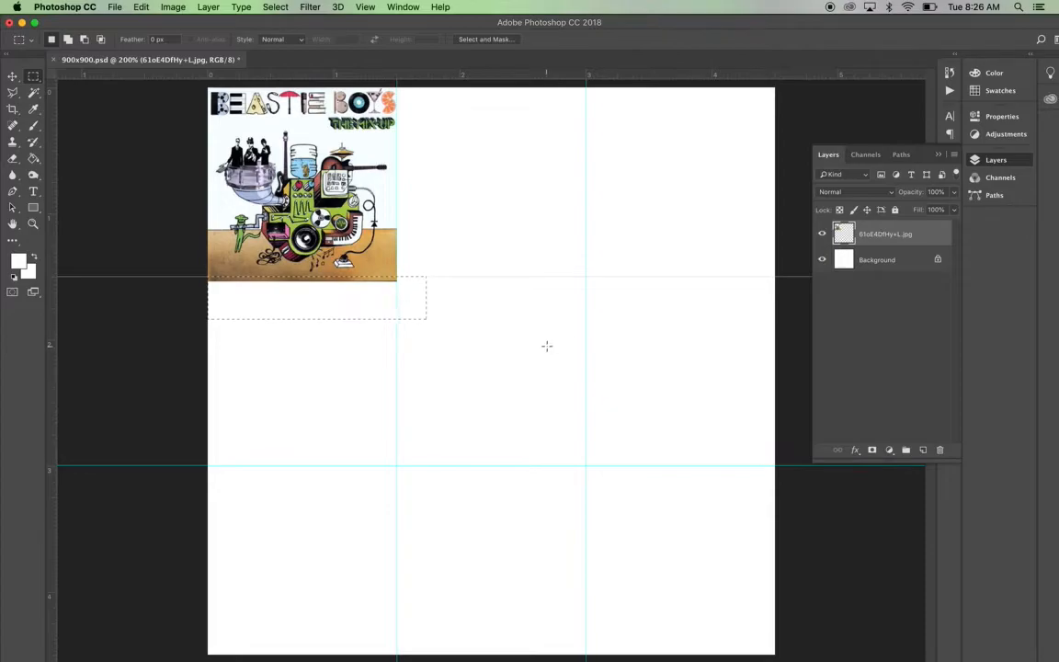
pyautogui.press('Delete')
pyautogui.click(497, 386)
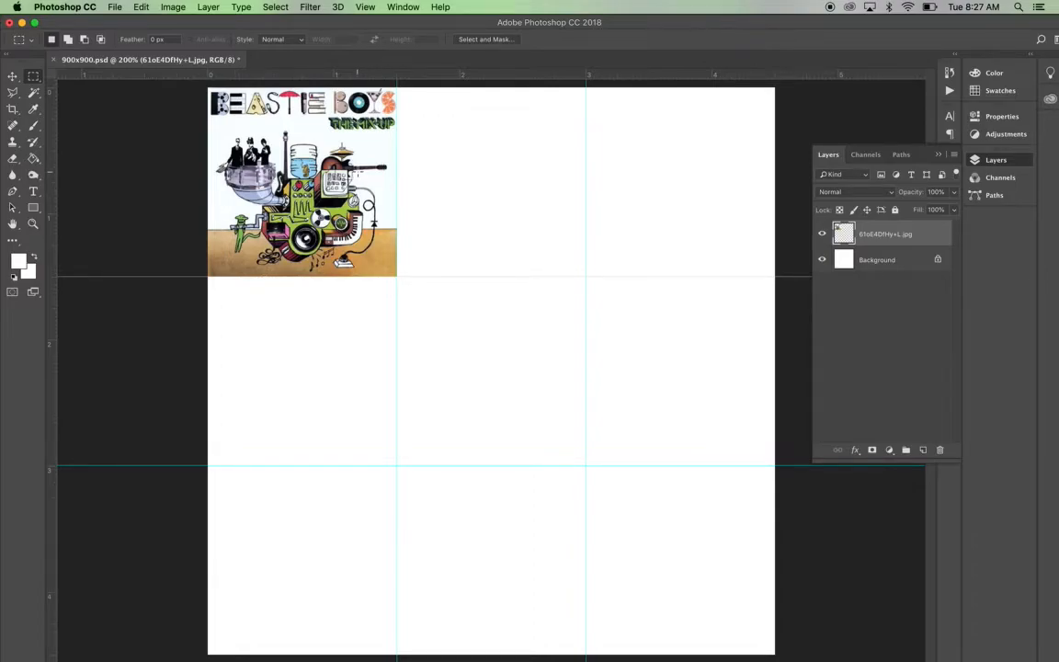
# - Hide the 61oE4DfHy+L.jpg layer in Untitled1 and copy the 71J415ZAjNL._SX522_.jpg cover to the template's top-middle cell
pyautogui.click(406, 7)
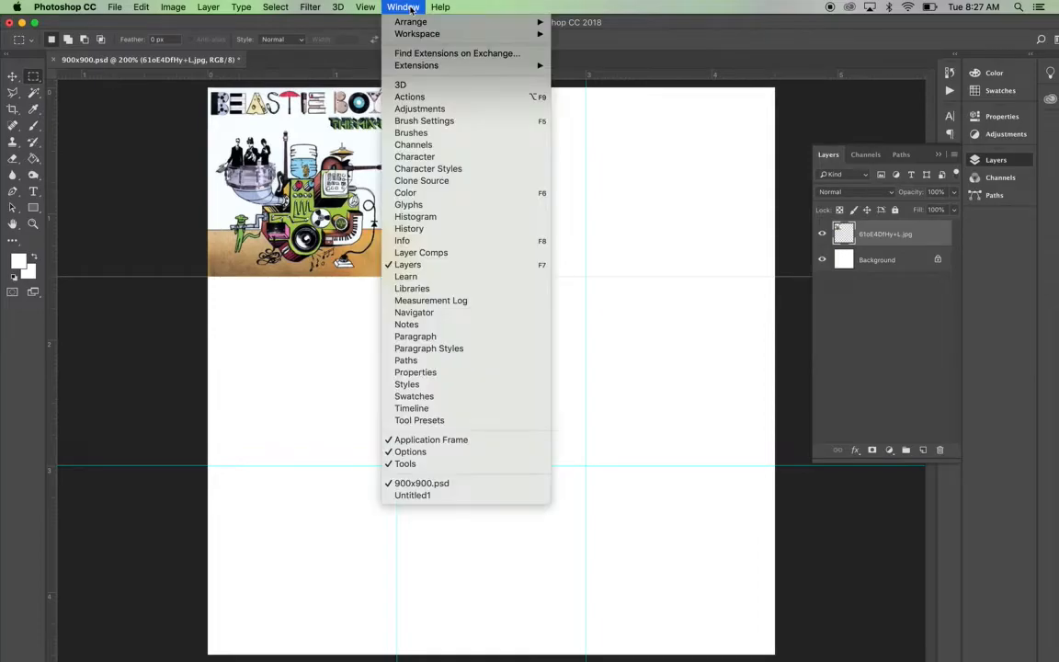
pyautogui.click(419, 495)
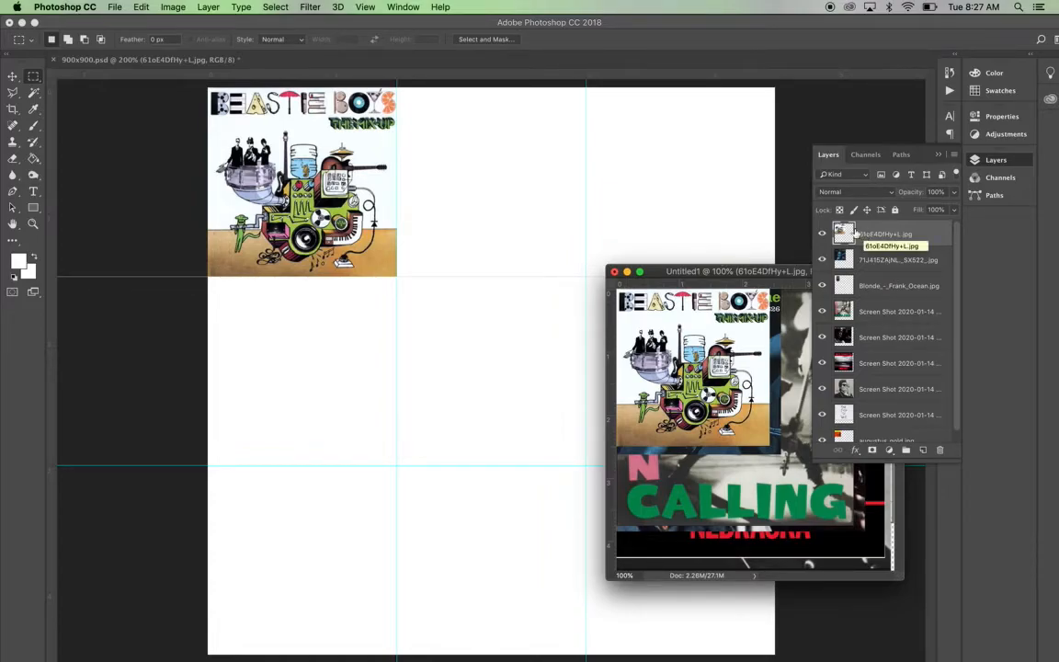
pyautogui.click(822, 233)
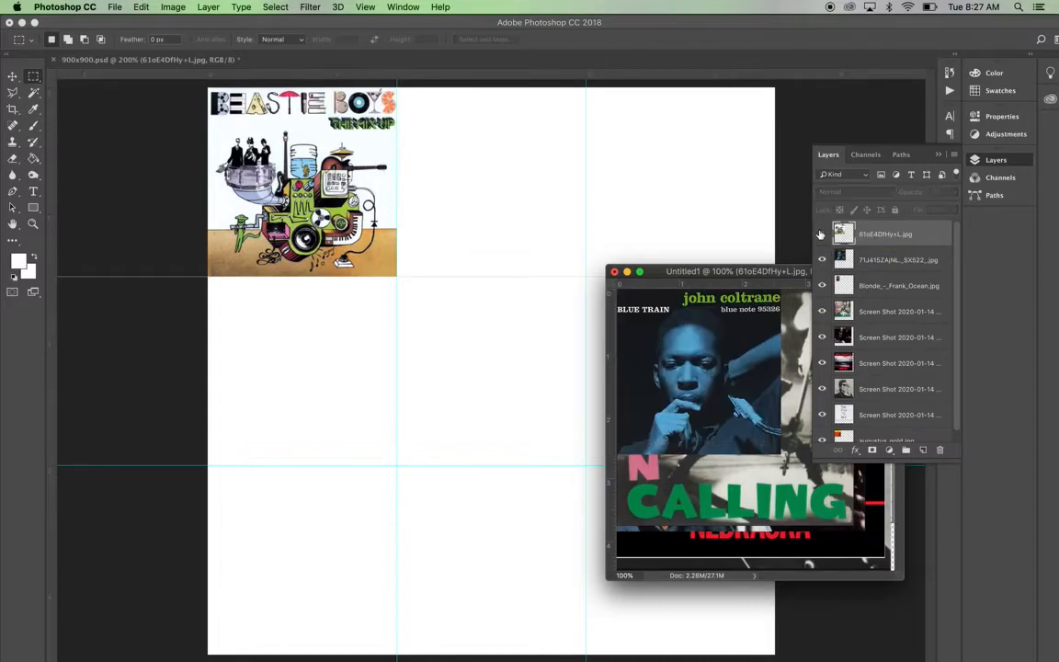
pyautogui.click(896, 261)
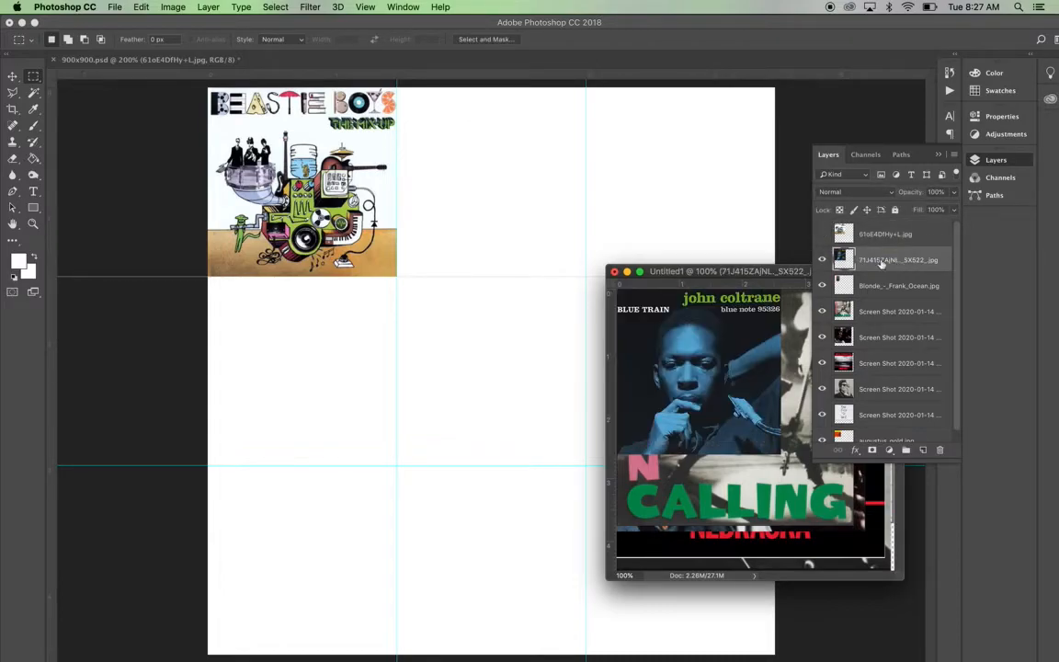
pyautogui.click(14, 76)
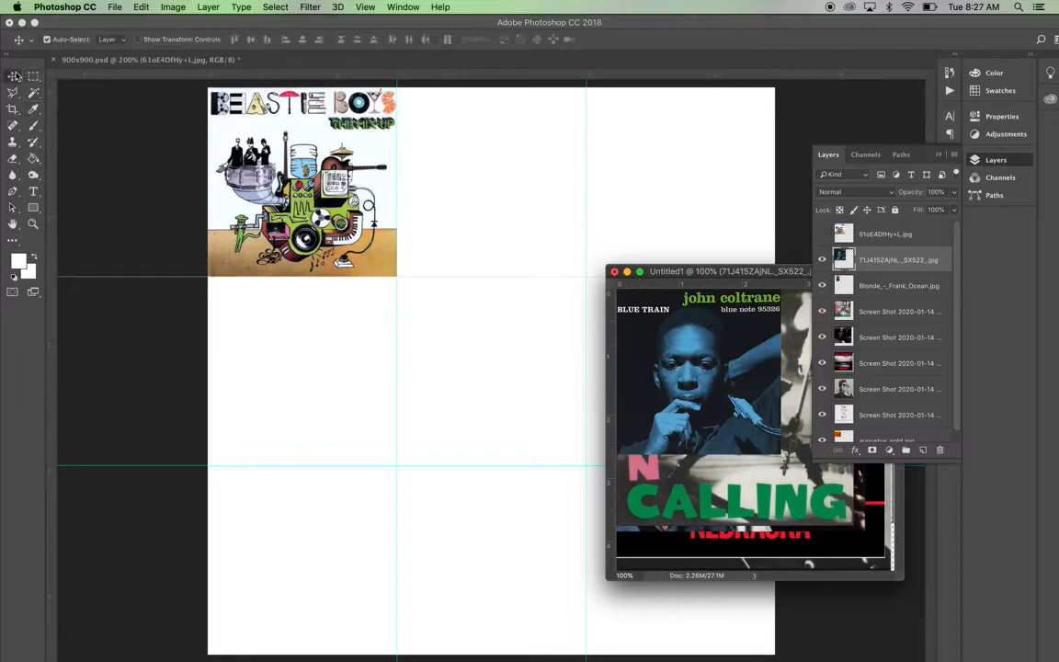
pyautogui.moveTo(688, 346); pyautogui.dragTo(527, 195)
# - Scale the Blue Train cover proportionally to about 57.4% to fit the top-middle grid cell and apply the transformation
pyautogui.press('super+t')
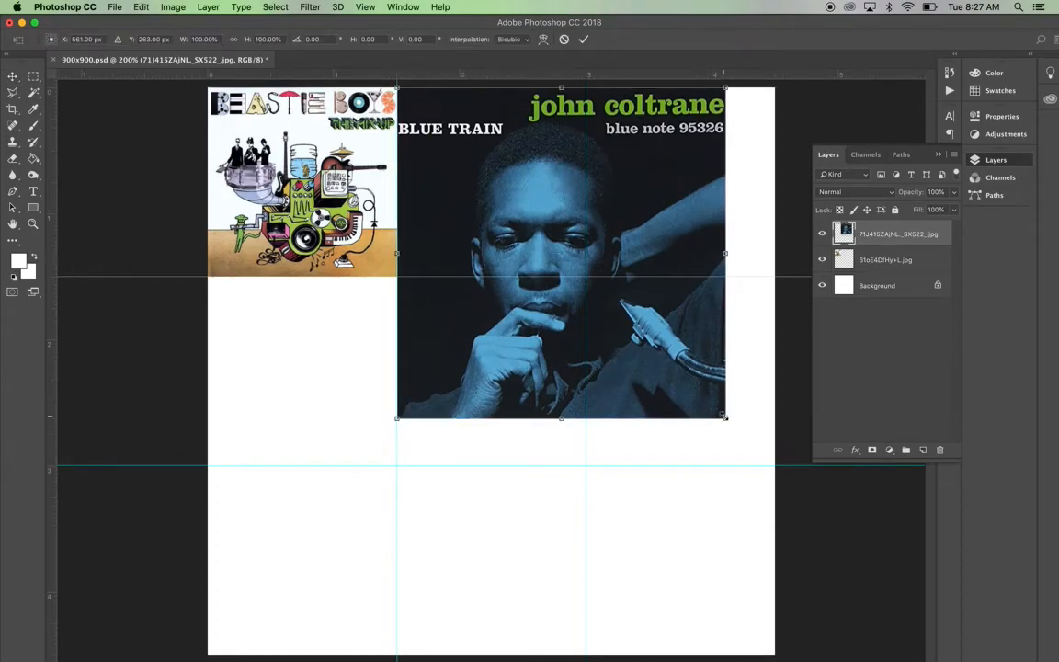
pyautogui.moveTo(725, 418); pyautogui.dragTo(568, 291)
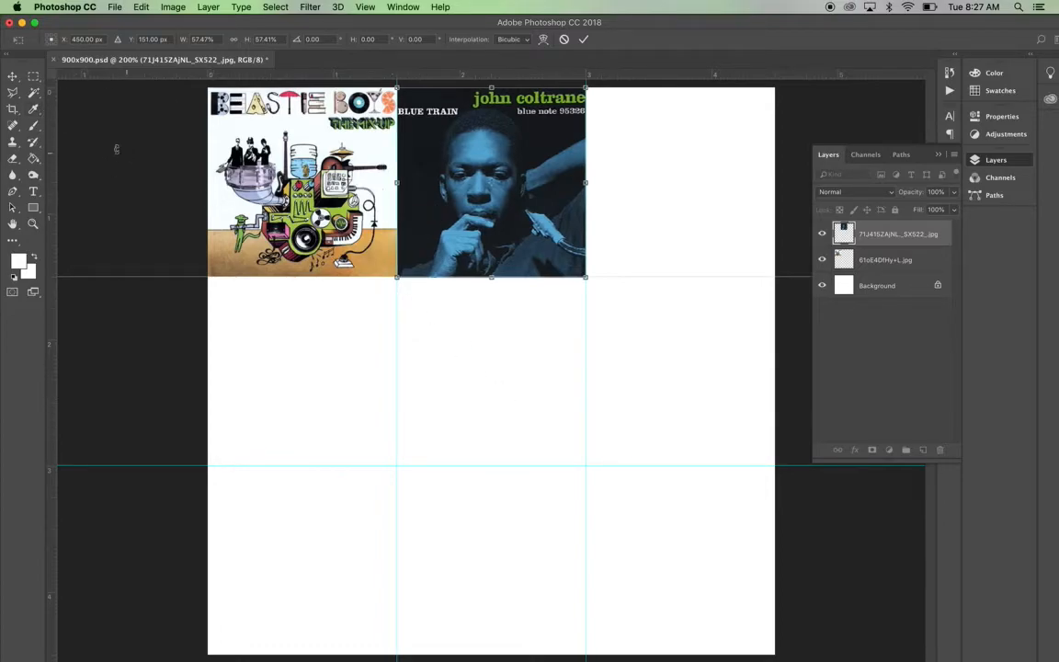
pyautogui.click(11, 75)
pyautogui.click(632, 229)
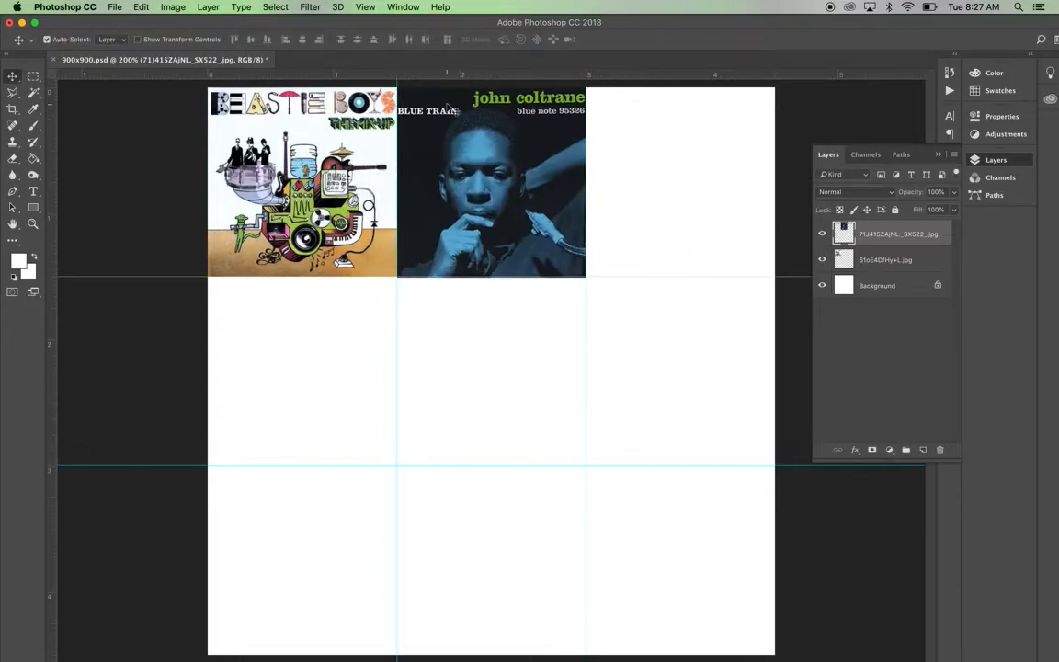
# - Hide the 71J415ZAjNL._SX522_.jpg layer in Untitled1 and copy the Blonde_-_Frank_Ocean.jpg cover into the template's centre cell
pyautogui.click(402, 7)
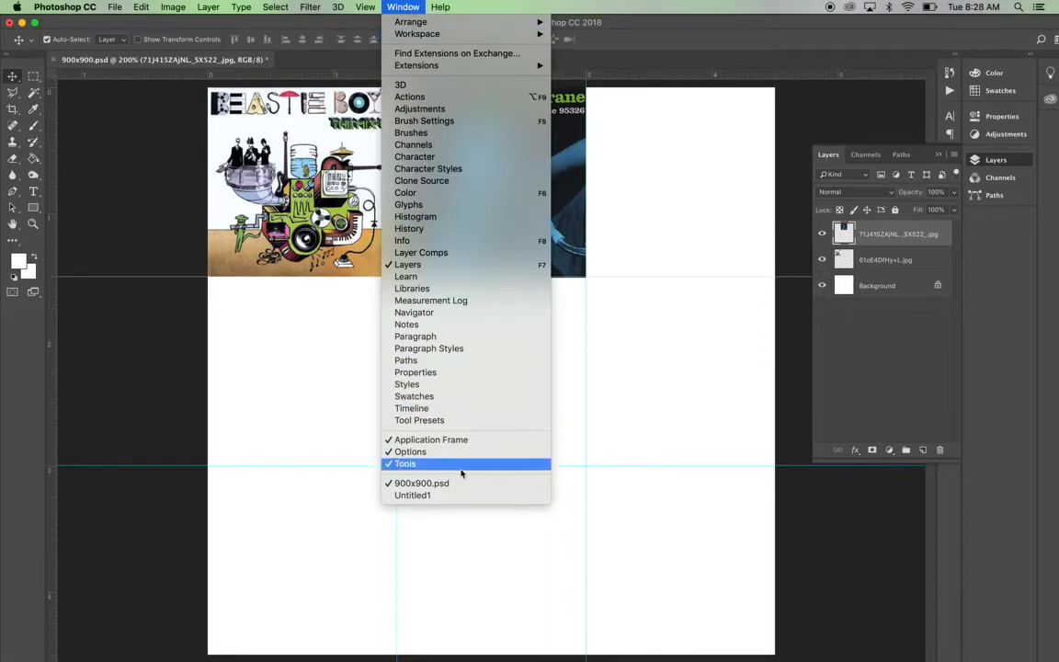
pyautogui.click(463, 496)
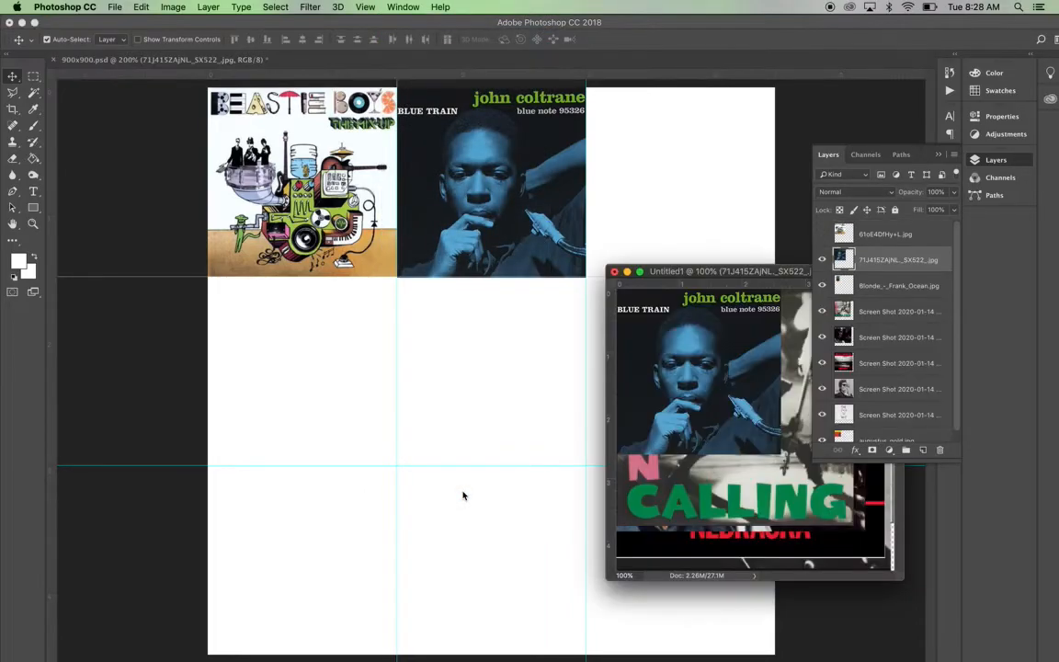
pyautogui.click(822, 260)
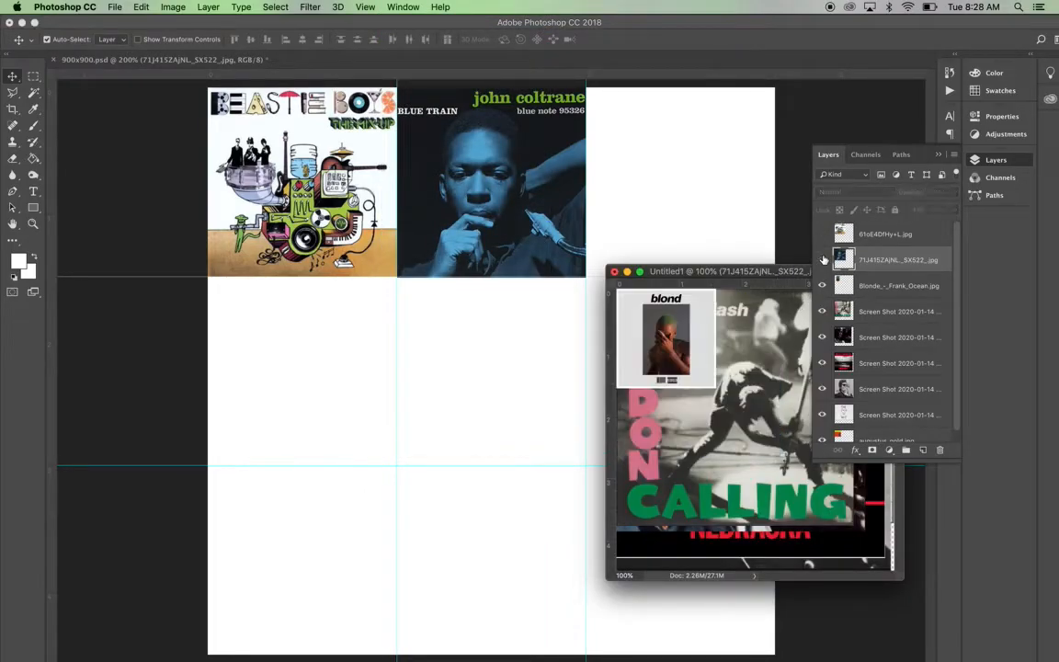
pyautogui.click(880, 286)
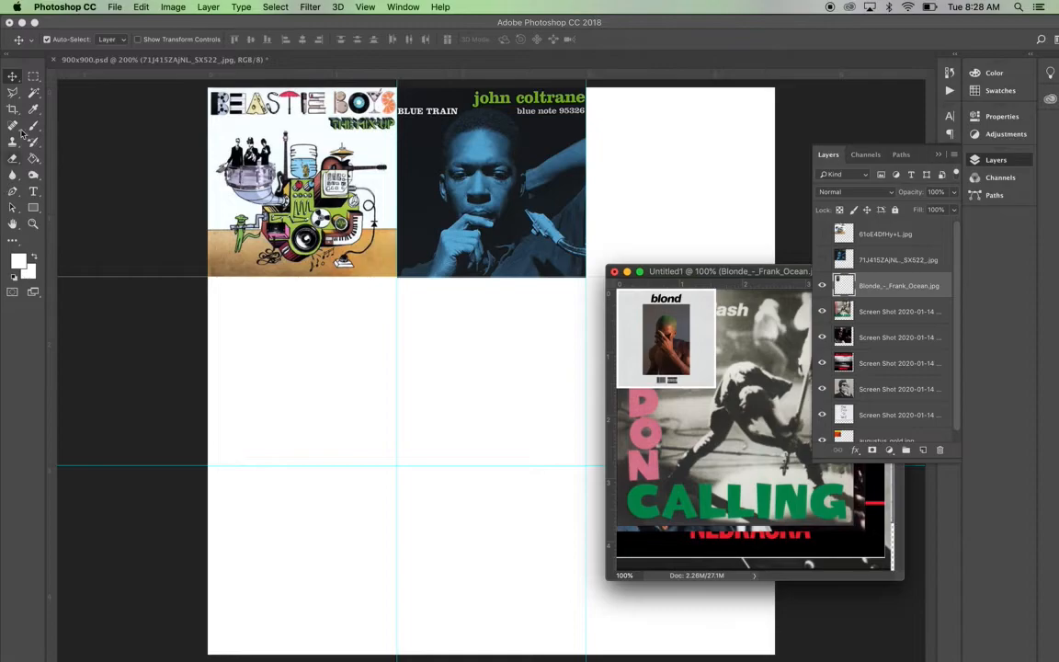
pyautogui.moveTo(658, 365); pyautogui.dragTo(512, 324)
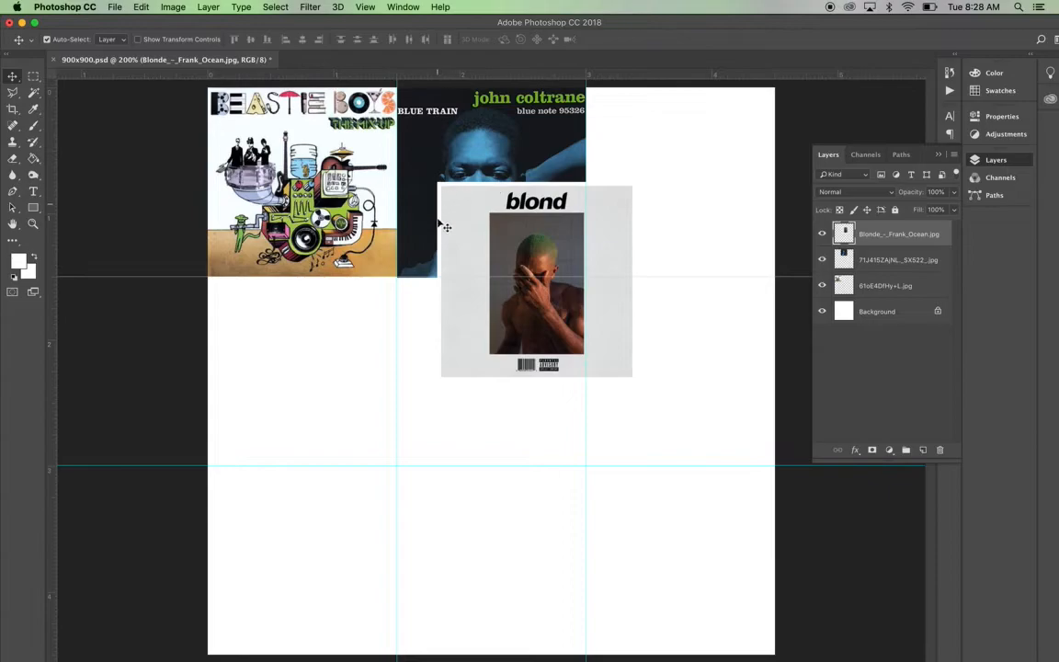
pyautogui.moveTo(469, 243); pyautogui.dragTo(428, 337)
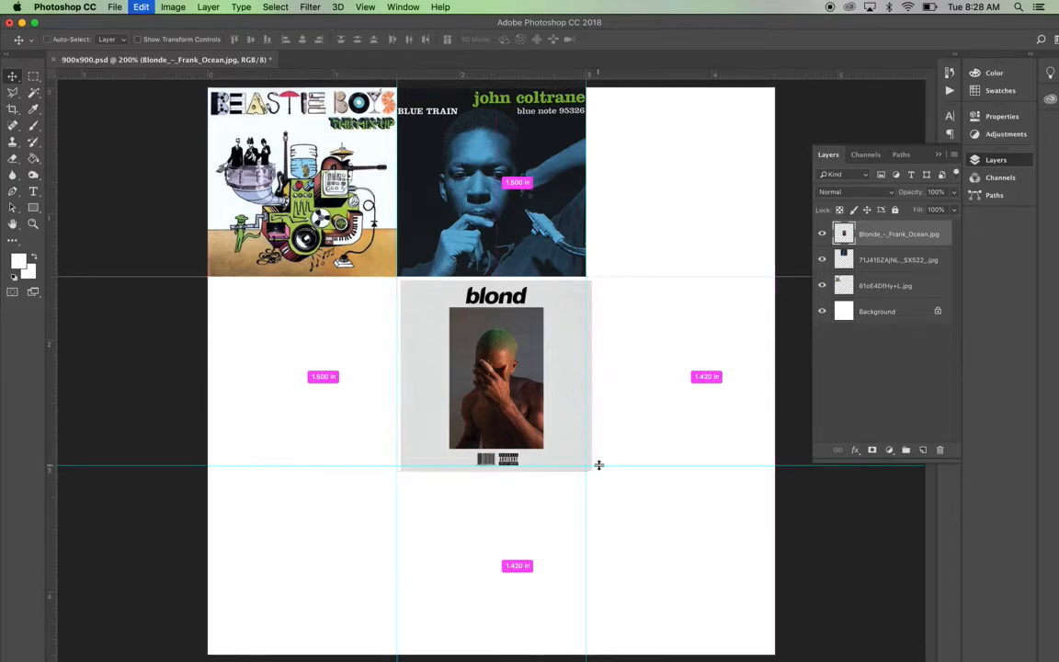
# - Scale the Blonde_-_Frank_Ocean.jpg cover to 95.25% to fit the centre grid cell and apply the transformation
pyautogui.press('super+t')
pyautogui.moveTo(596, 476); pyautogui.dragTo(586, 467)
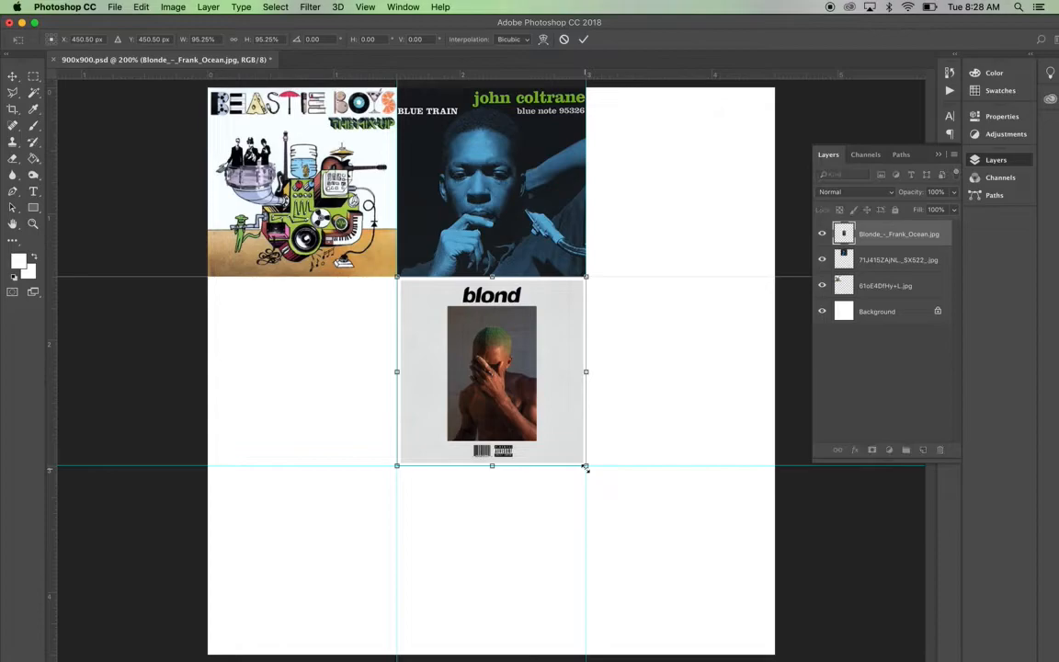
pyautogui.click(12, 76)
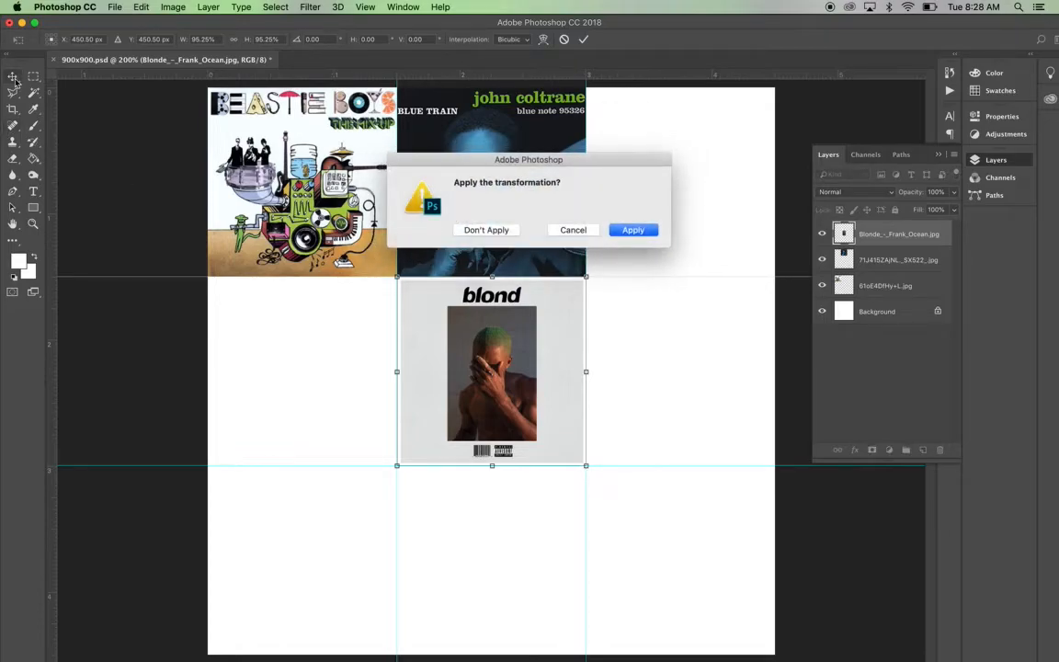
pyautogui.click(631, 231)
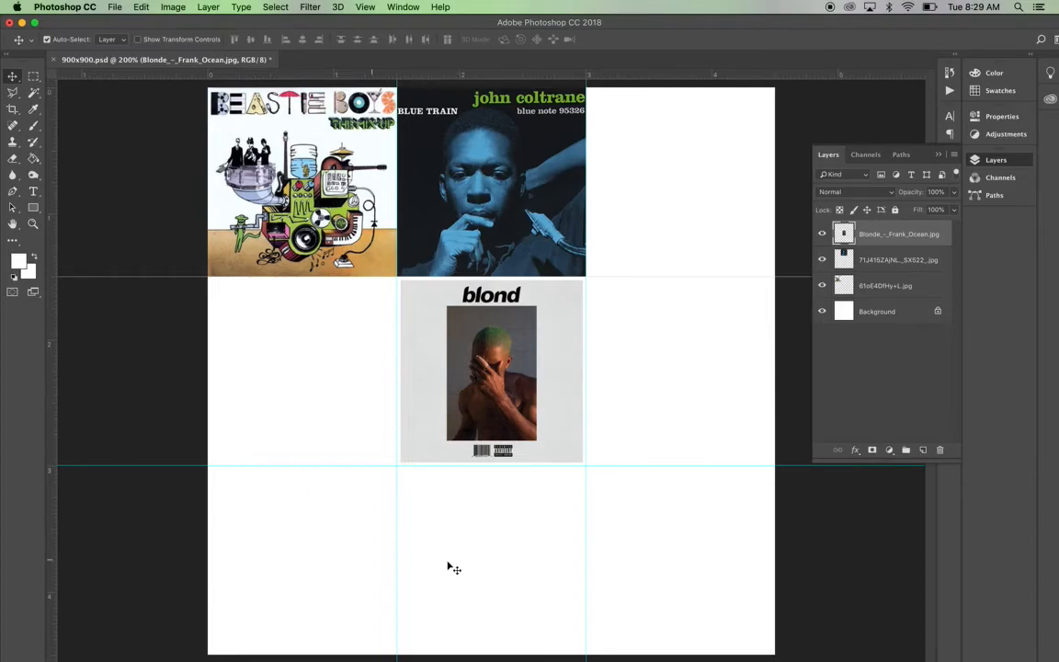
# - Save the collage as a JPEG copy in Album Covers, named with the surname followed by _album_covers, at Maximum quality 12 and Baseline ("Standard")
pyautogui.click(115, 8)
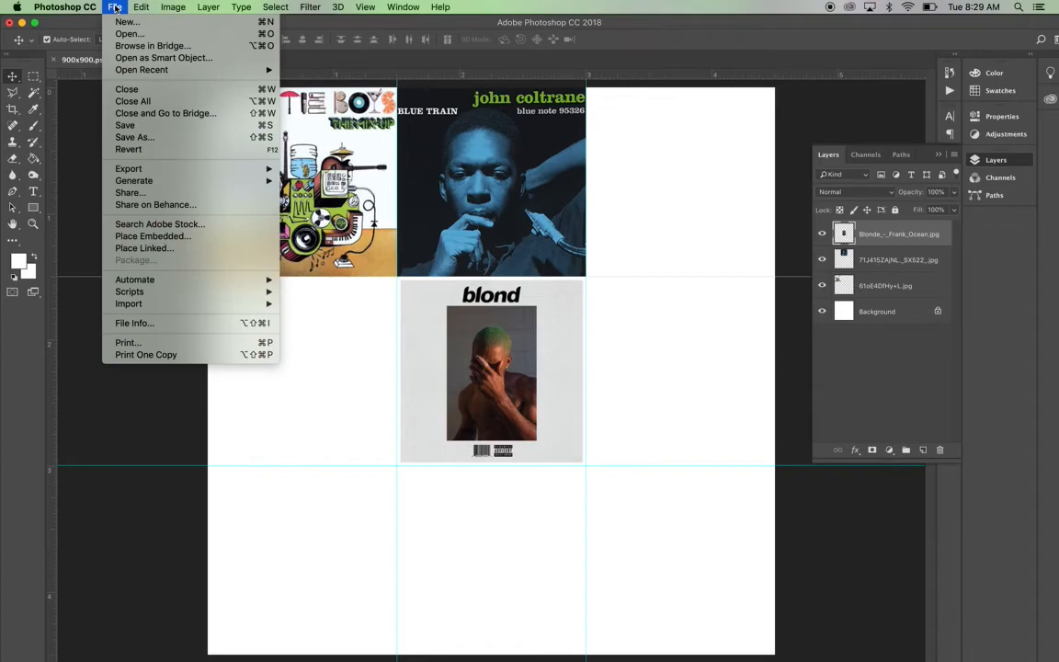
pyautogui.click(130, 137)
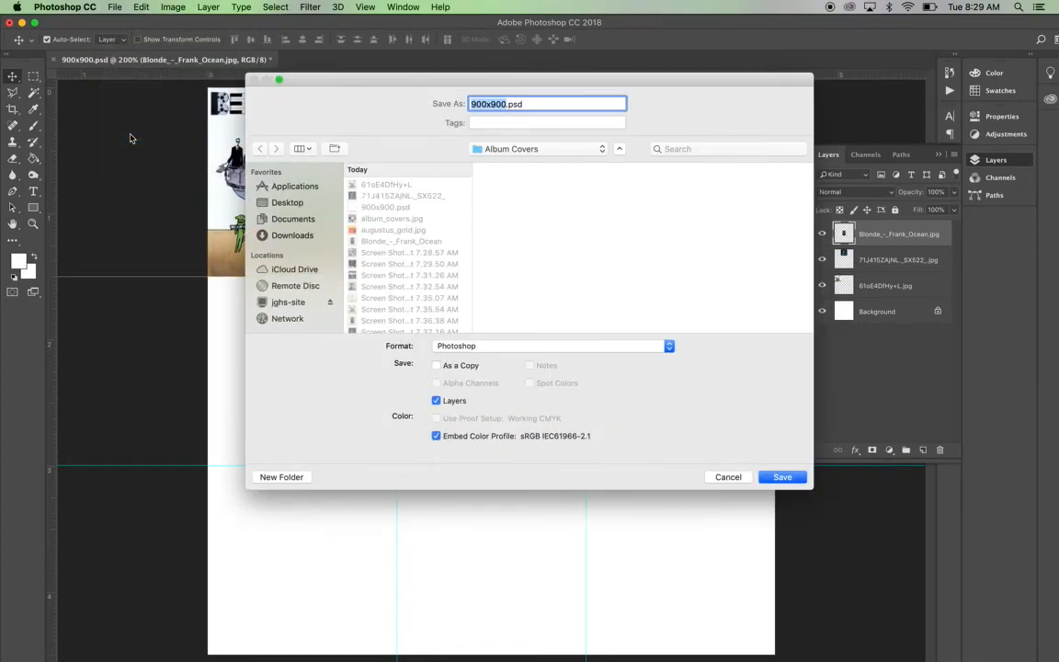
pyautogui.write('album_covers')
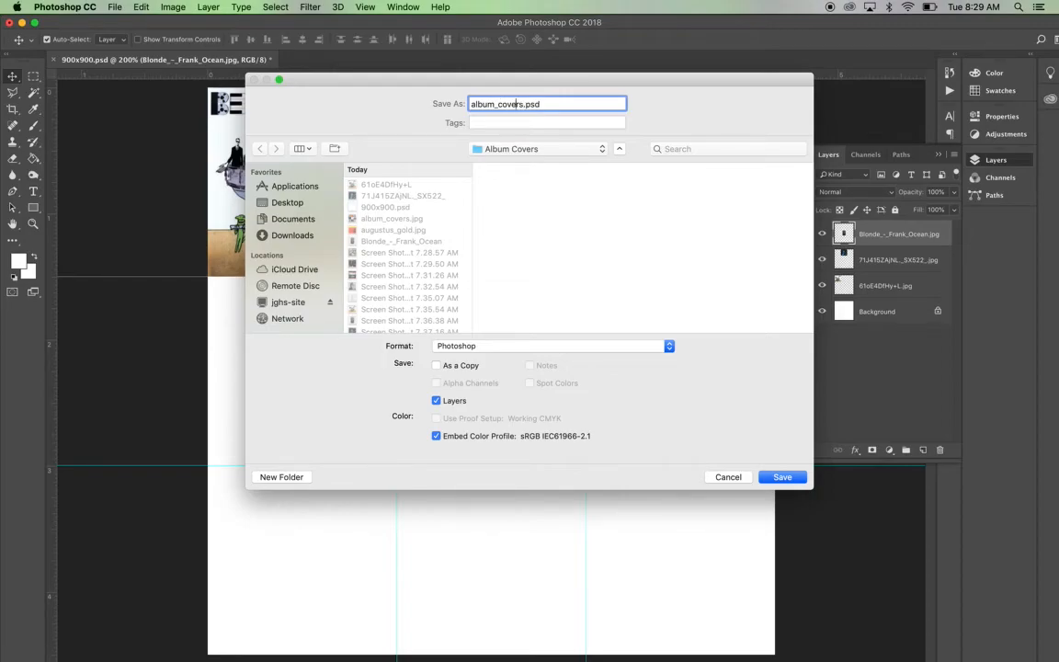
pyautogui.write('mccarthy_')
pyautogui.click(669, 347)
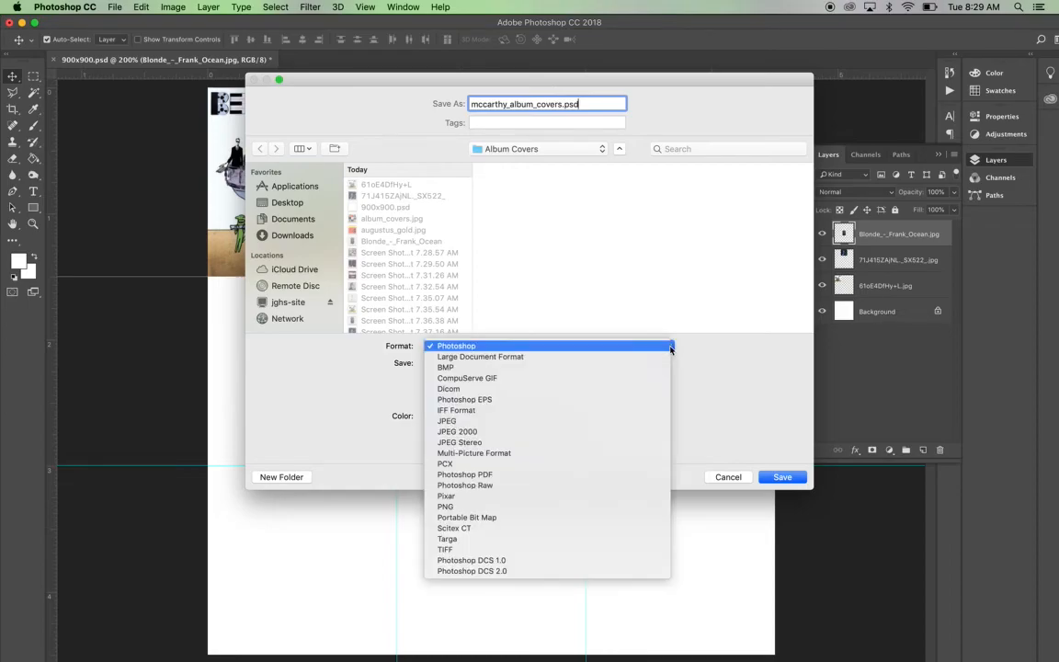
pyautogui.click(626, 421)
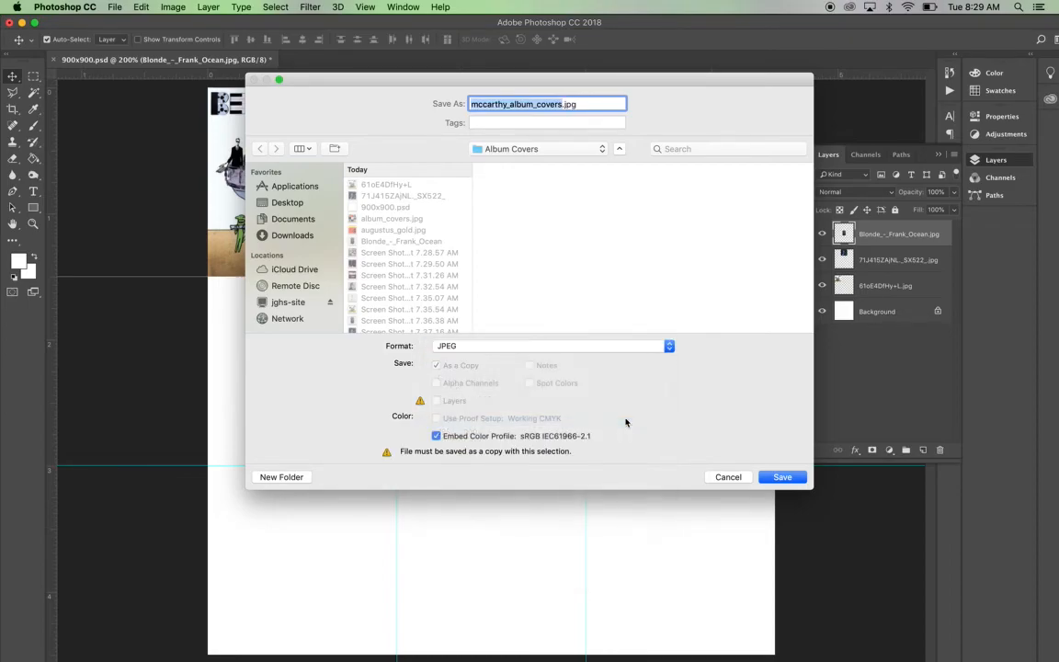
pyautogui.click(781, 478)
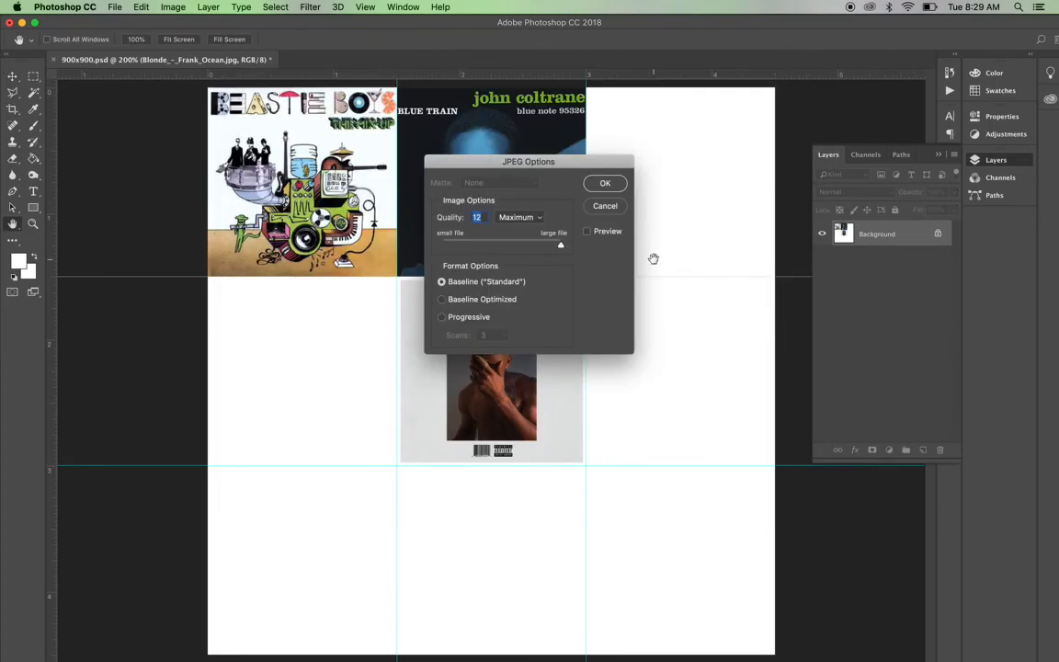
pyautogui.click(608, 183)
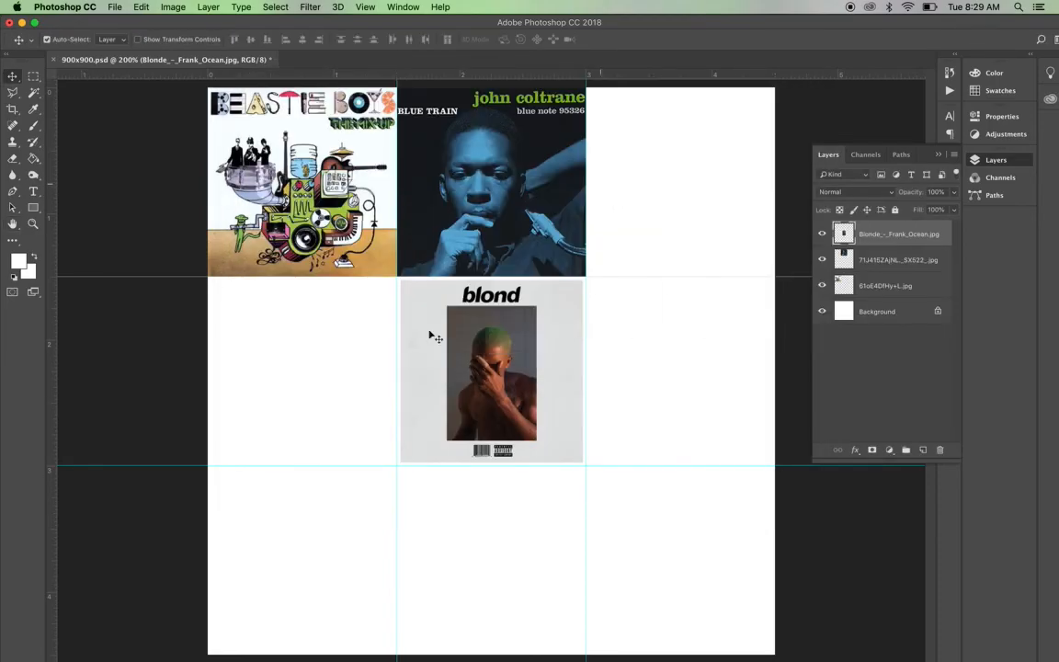
# - Switch to the Album Covers folder in Finder and compare the exported collage JPEG with album_covers.jpg
pyautogui.click(229, 637)
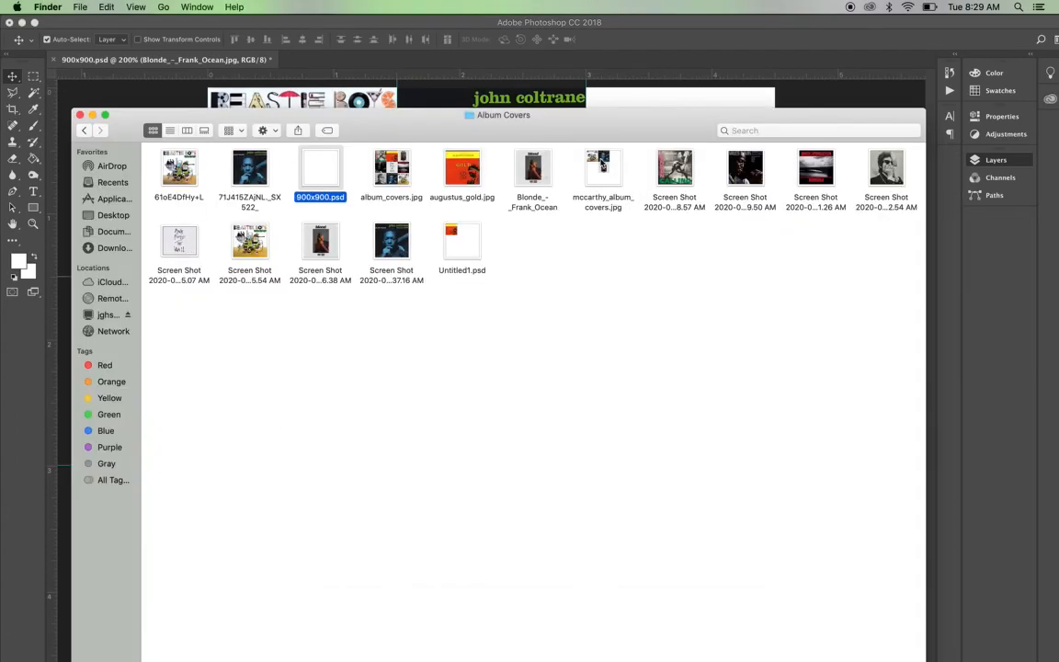
pyautogui.click(601, 165)
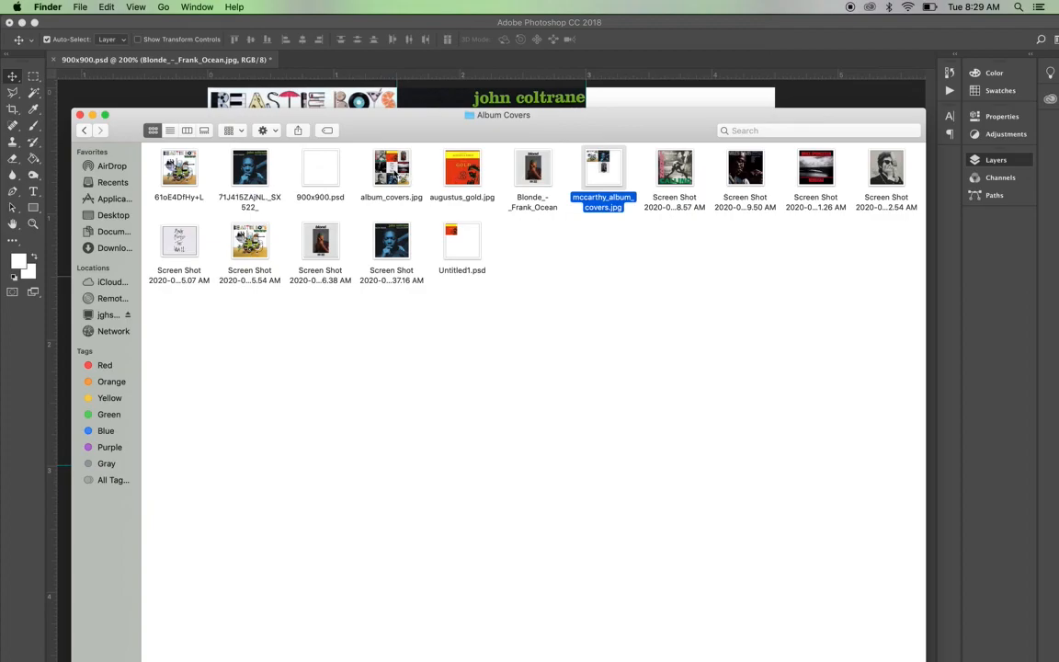
pyautogui.click(391, 175)
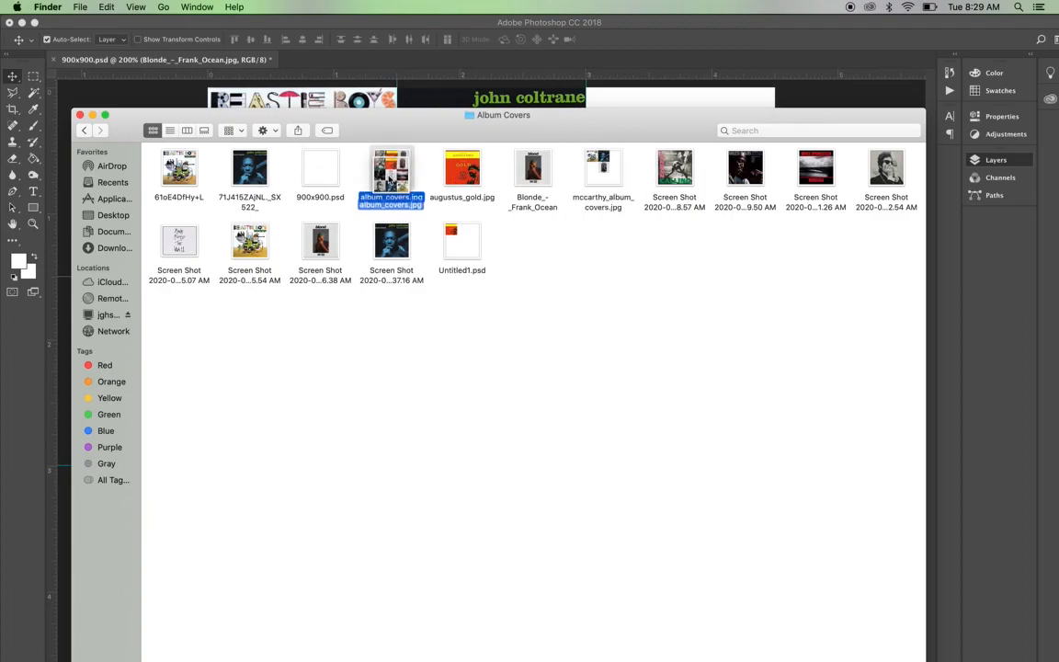
pyautogui.click(600, 166)
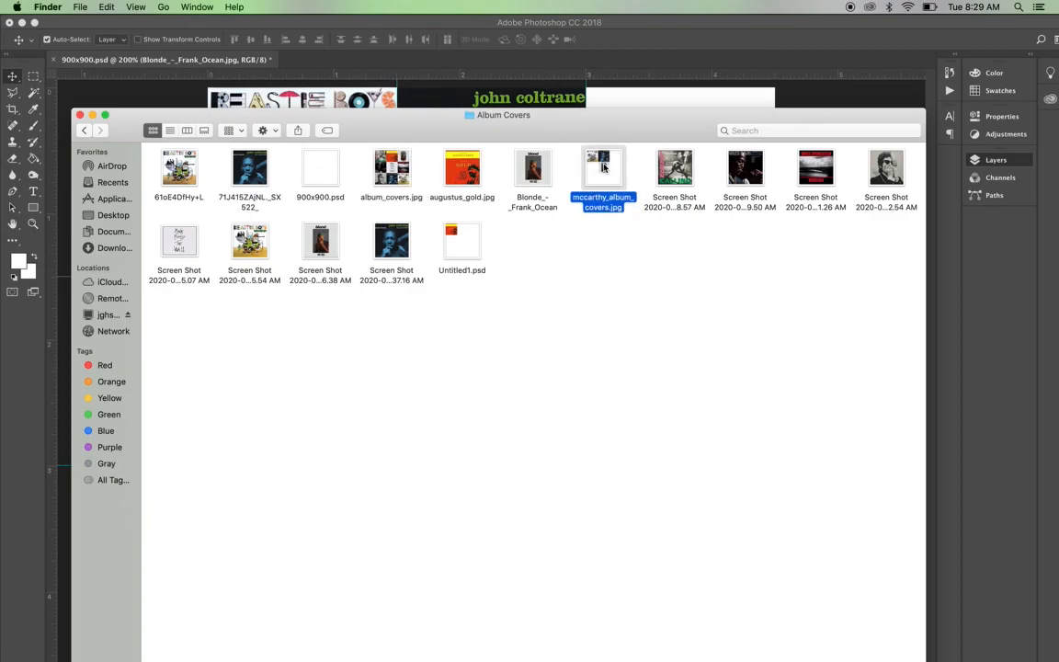